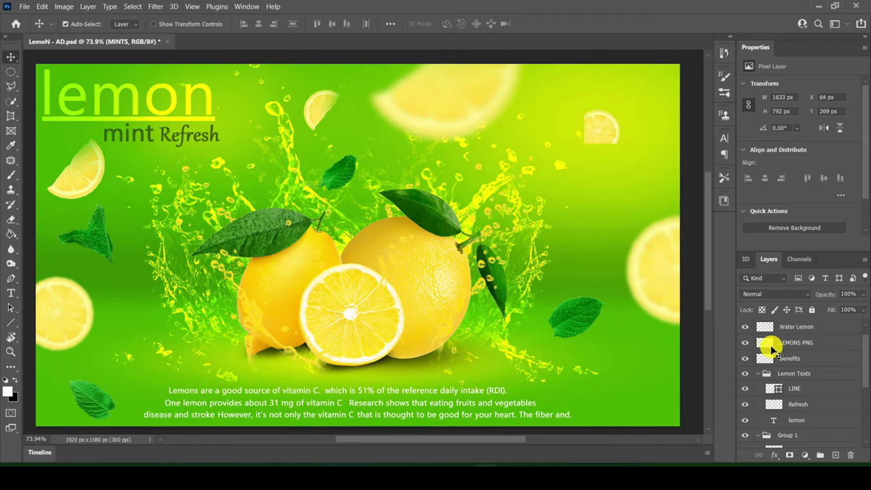
Check the PSD's title, line, Refresh text, lemon and splash layers by toggling their visibility.
{"action": "left_click", "coordinate": [769, 344]}
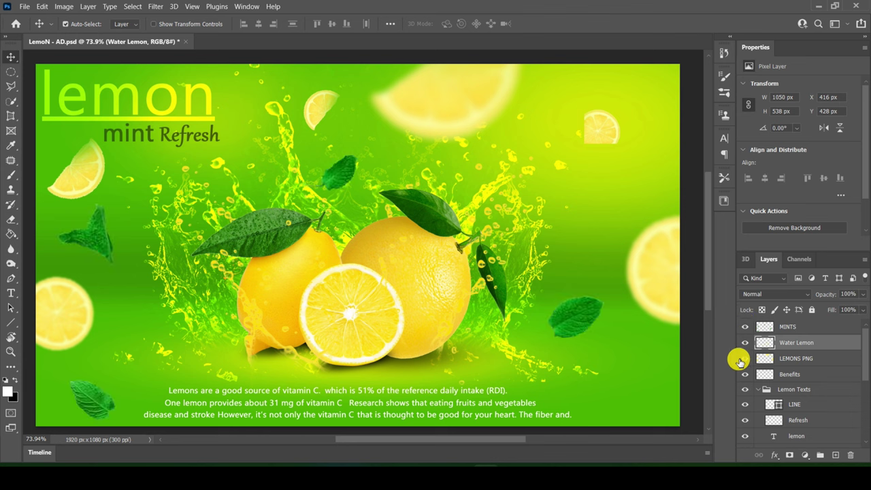
{"action": "left_click", "coordinate": [744, 343]}
{"action": "left_click", "coordinate": [744, 342]}
{"action": "left_click", "coordinate": [743, 342]}
{"action": "left_click", "coordinate": [744, 342]}
{"action": "left_click", "coordinate": [747, 406]}
{"action": "left_click", "coordinate": [747, 419]}
{"action": "left_click", "coordinate": [747, 419]}
{"action": "left_click", "coordinate": [745, 436]}
{"action": "left_click", "coordinate": [746, 436]}
{"action": "left_click", "coordinate": [746, 436]}
{"action": "left_click", "coordinate": [745, 435]}
{"action": "scroll", "coordinate": [746, 409], "scroll_direction": "down", "scroll_amount": 3}
{"action": "left_click", "coordinate": [745, 387]}
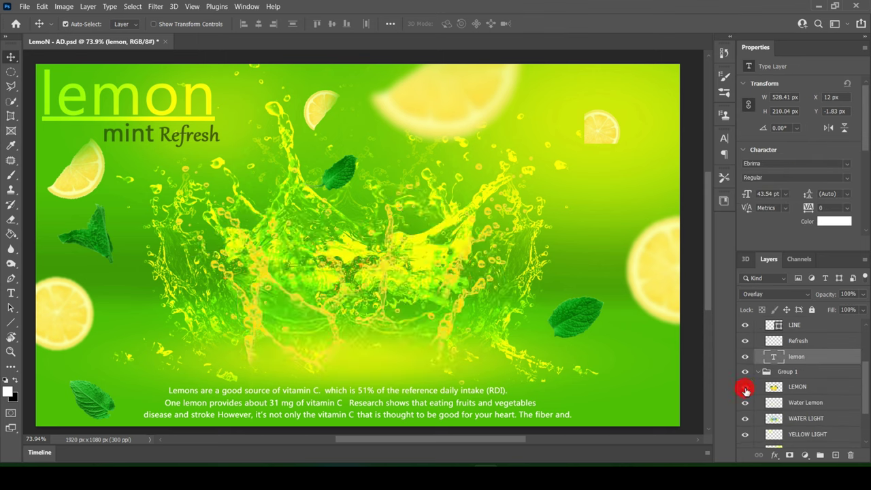
{"action": "left_click", "coordinate": [746, 386]}
{"action": "left_click", "coordinate": [746, 418]}
{"action": "left_click", "coordinate": [746, 418]}
{"action": "left_click", "coordinate": [746, 418]}
{"action": "left_click", "coordinate": [746, 418]}
{"action": "left_click", "coordinate": [745, 433]}
{"action": "left_click", "coordinate": [745, 434]}
{"action": "left_click", "coordinate": [745, 434]}
{"action": "left_click", "coordinate": [746, 434]}
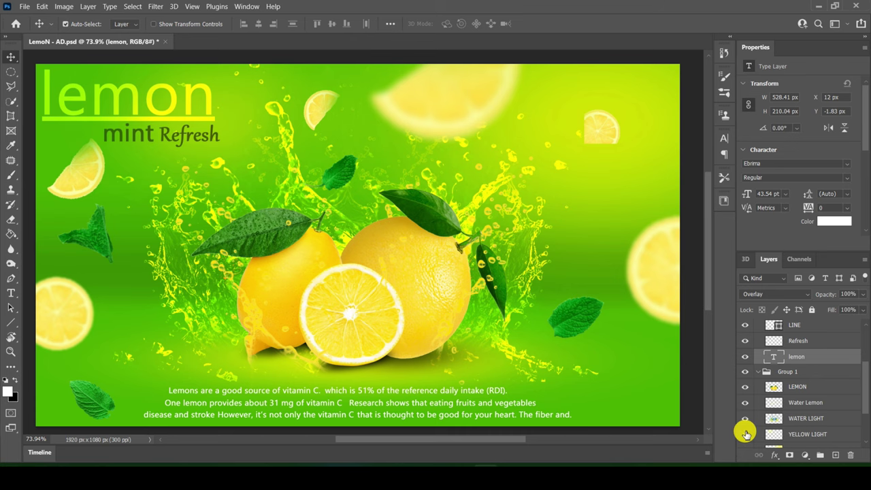
{"action": "left_click", "coordinate": [755, 433]}
Toggle the glow, shadow and green background layers off and on to check each one.
{"action": "scroll", "coordinate": [745, 409], "scroll_direction": "down", "scroll_amount": 2}
{"action": "left_click", "coordinate": [745, 393]}
{"action": "left_click", "coordinate": [744, 392]}
{"action": "double_click", "coordinate": [745, 393]}
{"action": "left_click", "coordinate": [745, 393]}
{"action": "left_click", "coordinate": [745, 393]}
{"action": "left_click", "coordinate": [746, 409]}
{"action": "left_click", "coordinate": [746, 408]}
{"action": "left_click", "coordinate": [746, 409]}
{"action": "left_click", "coordinate": [746, 409]}
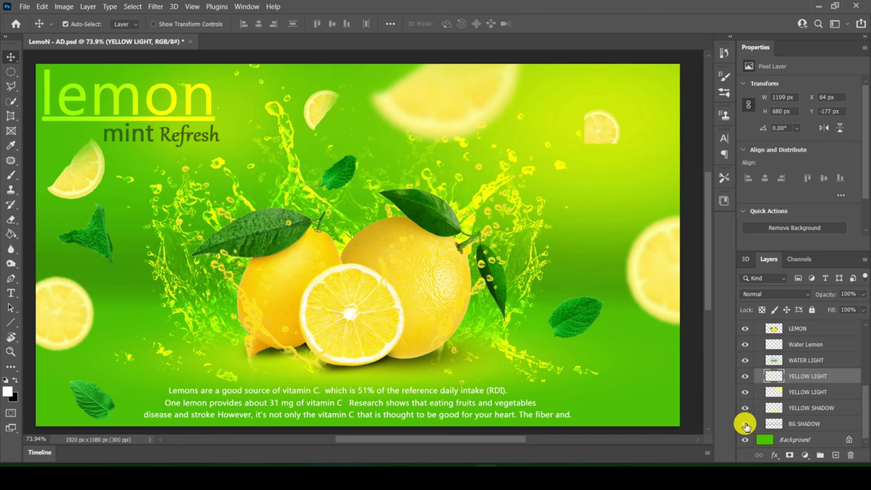
{"action": "left_click", "coordinate": [746, 424]}
{"action": "left_click", "coordinate": [745, 423]}
{"action": "left_click", "coordinate": [746, 424]}
{"action": "left_click", "coordinate": [745, 423]}
{"action": "left_click", "coordinate": [746, 424]}
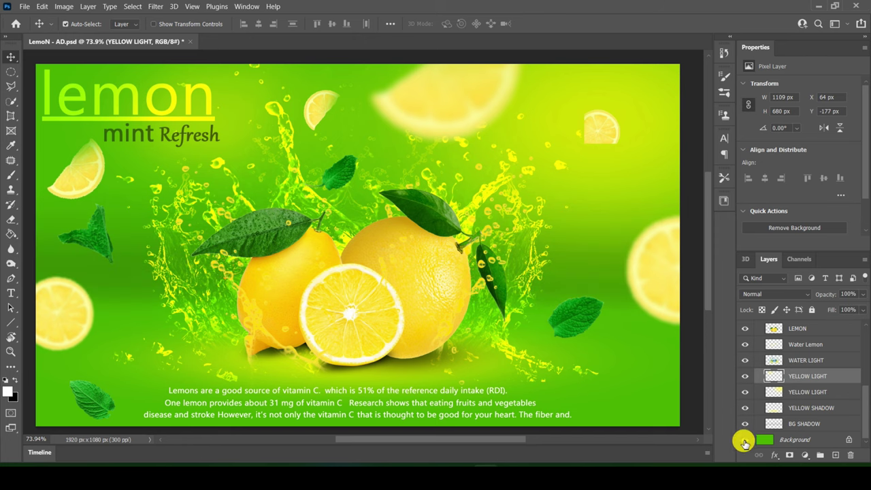
{"action": "left_click", "coordinate": [745, 440]}
{"action": "left_click", "coordinate": [745, 440]}
{"action": "left_click", "coordinate": [745, 441]}
{"action": "left_click", "coordinate": [745, 441]}
{"action": "left_click", "coordinate": [745, 442]}
{"action": "left_click", "coordinate": [745, 441]}
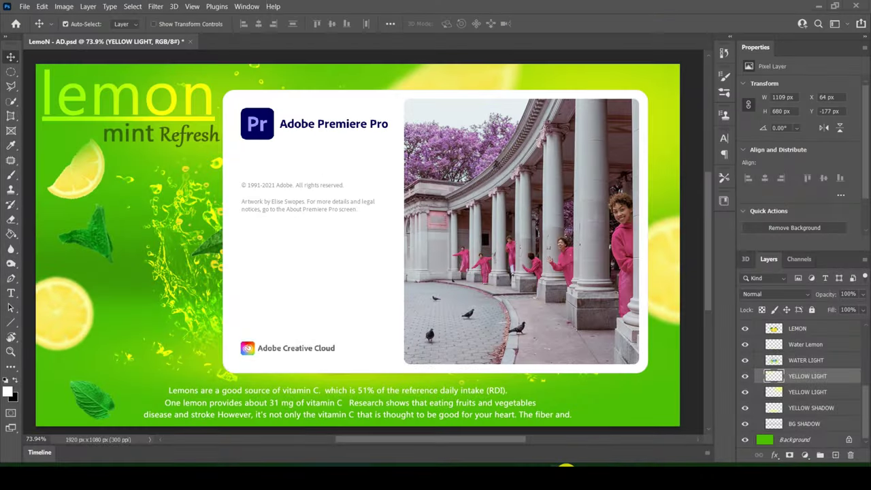
Create the LEMON MOTION GRAPHIC project, saved in the work flow folder.
{"action": "type", "text": "LEMON MOTION GRAPHIC"}
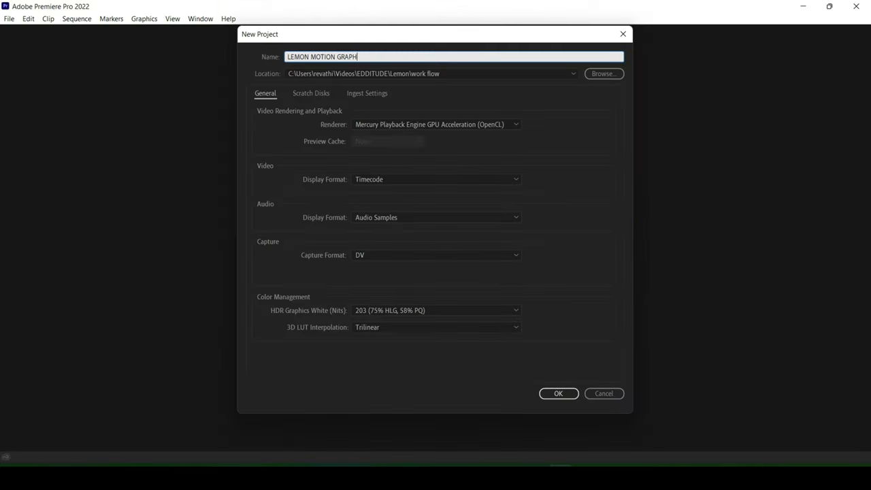
{"action": "left_click", "coordinate": [611, 80]}
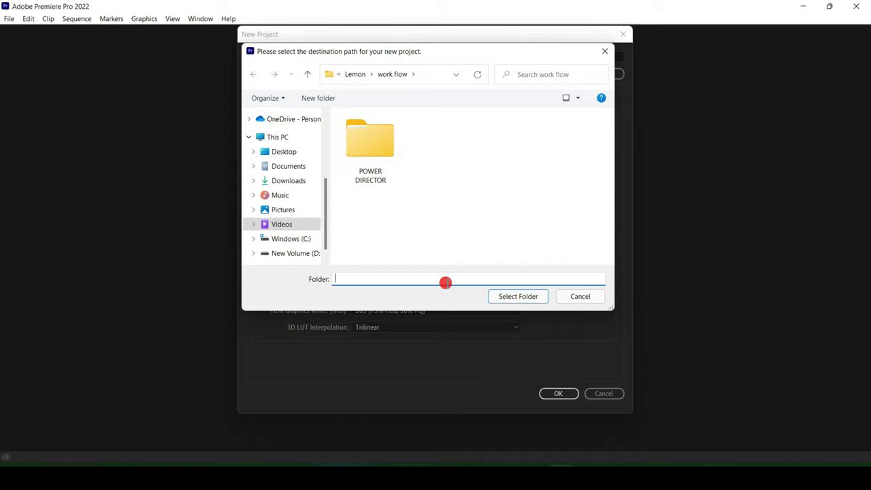
{"action": "type", "text": "LEMON"}
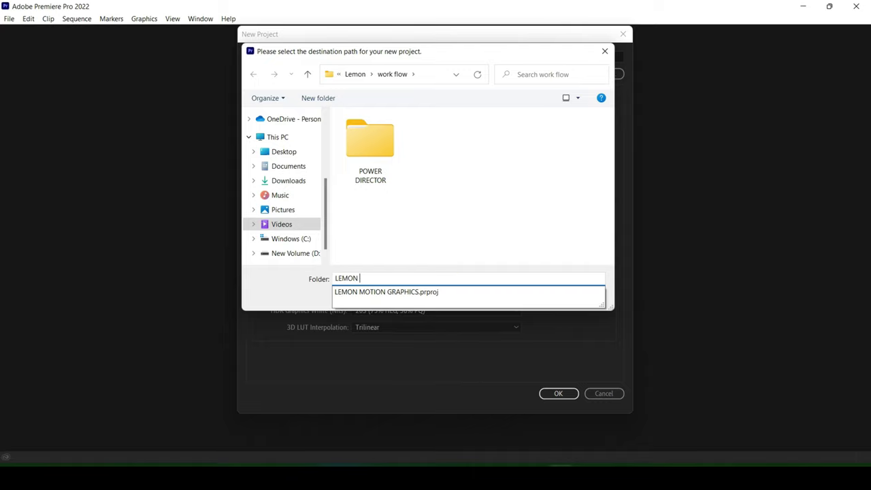
{"action": "left_click", "coordinate": [471, 292]}
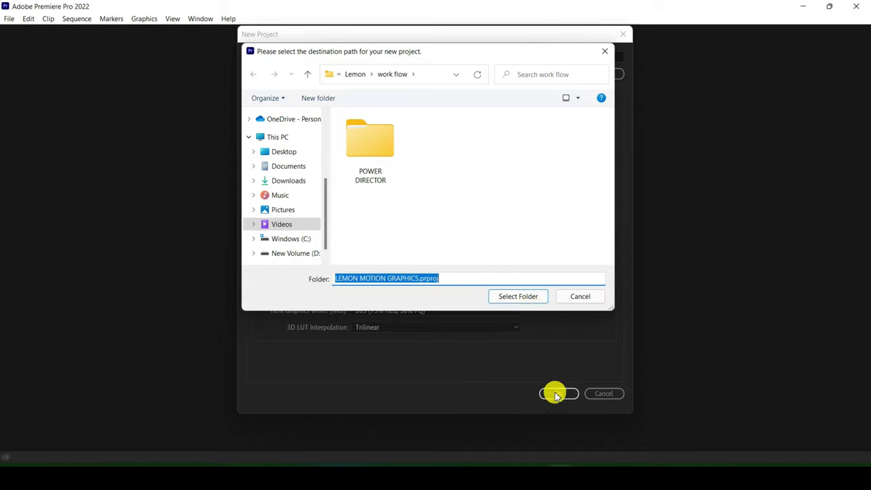
{"action": "left_click", "coordinate": [533, 297]}
{"action": "left_click", "coordinate": [506, 239]}
{"action": "left_click", "coordinate": [308, 74]}
{"action": "double_click", "coordinate": [431, 148]}
{"action": "left_click", "coordinate": [516, 299]}
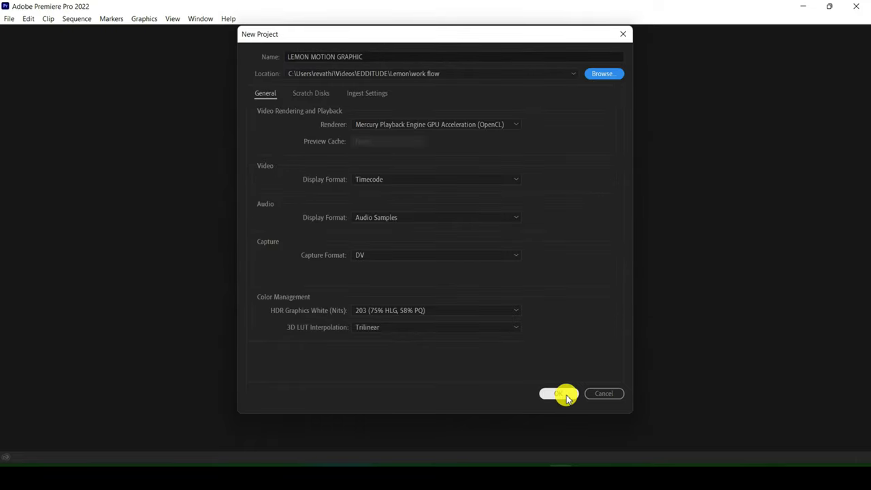
{"action": "left_click", "coordinate": [566, 395]}
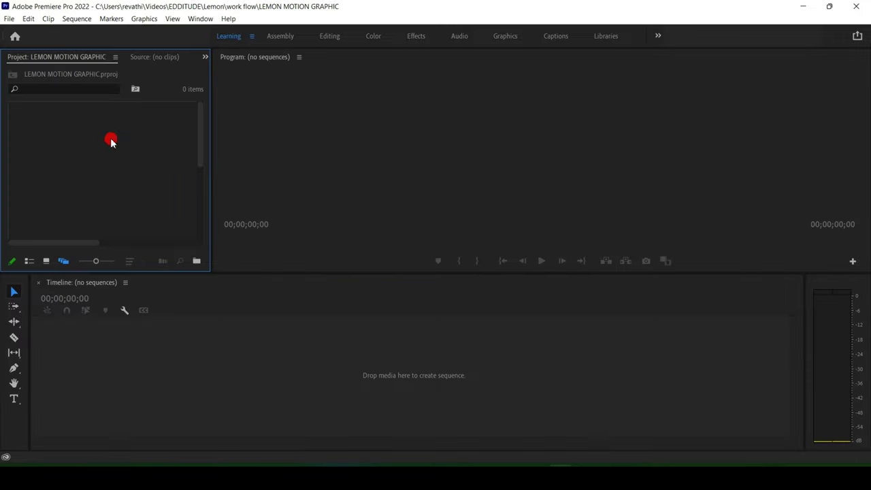
Import the lemon ad PSD as Individual Layers.
{"action": "double_click", "coordinate": [111, 141]}
{"action": "double_click", "coordinate": [142, 140]}
{"action": "left_click", "coordinate": [467, 159]}
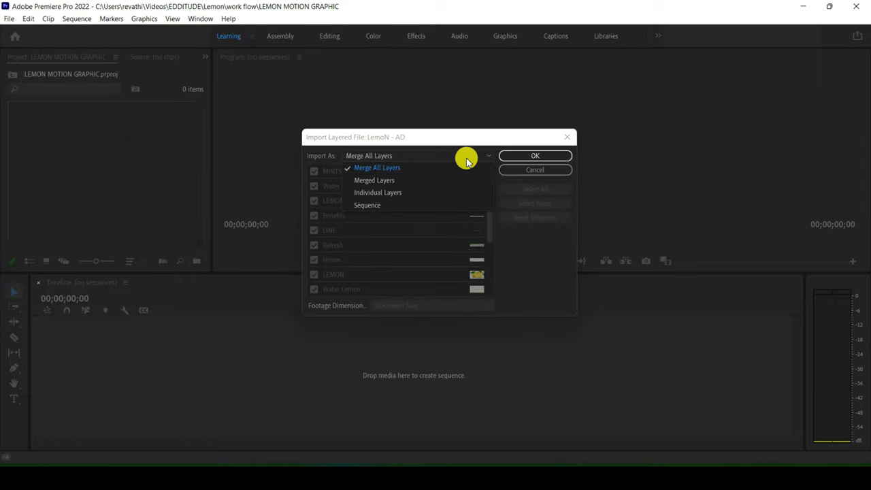
{"action": "left_click", "coordinate": [435, 193]}
{"action": "left_click", "coordinate": [553, 156]}
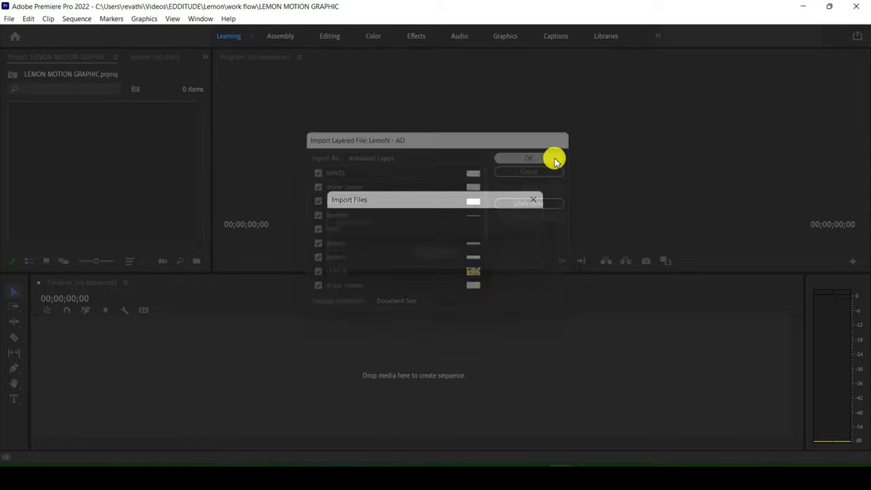
Create Sequence 01 with DNX HQ 1080p 29.97 settings and open the LemoN - AD bin.
{"action": "right_click", "coordinate": [163, 138]}
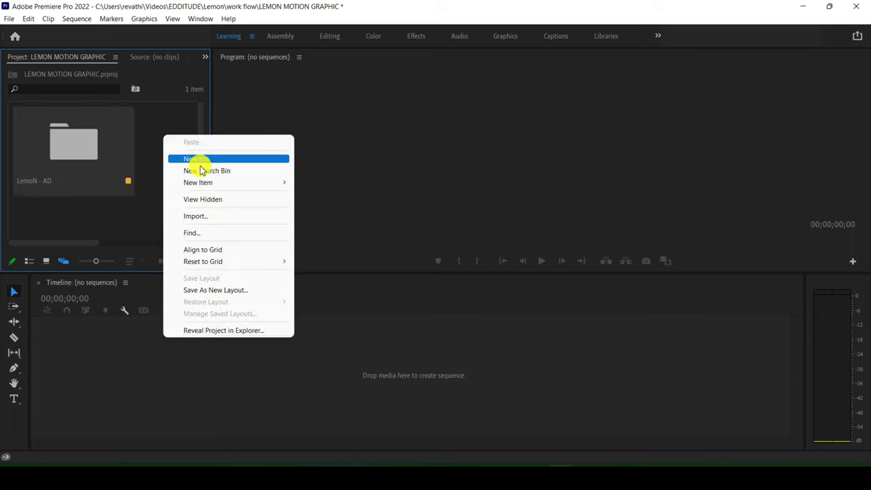
{"action": "mouse_move", "coordinate": [204, 181]}
{"action": "left_click", "coordinate": [352, 181]}
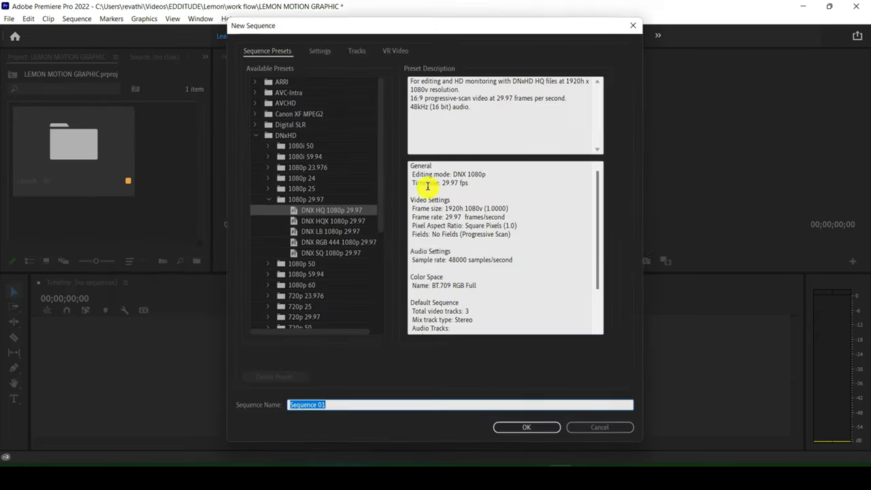
{"action": "left_click", "coordinate": [319, 49]}
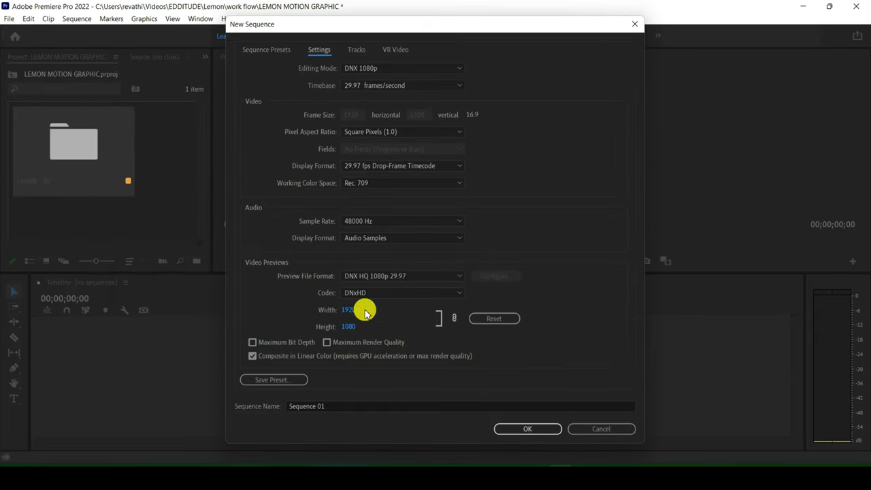
{"action": "left_click", "coordinate": [528, 429]}
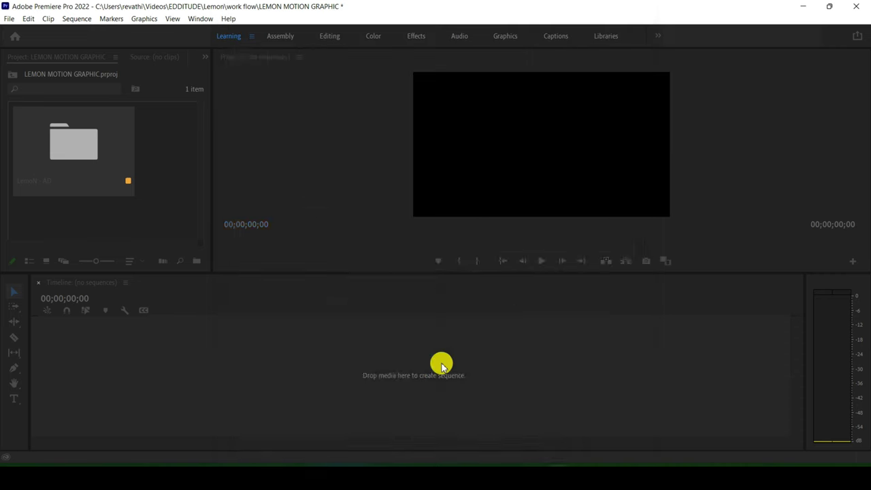
{"action": "double_click", "coordinate": [105, 147]}
Add the Background layer at the sequence start and trim it to 15 seconds.
{"action": "scroll", "coordinate": [157, 170], "scroll_direction": "down", "scroll_amount": 3}
{"action": "scroll", "coordinate": [158, 169], "scroll_direction": "down", "scroll_amount": 3}
{"action": "scroll", "coordinate": [153, 178], "scroll_direction": "down", "scroll_amount": 3}
{"action": "mouse_move", "coordinate": [86, 170]}
{"action": "left_mouse_down"}
{"action": "mouse_move", "coordinate": [167, 367]}
{"action": "mouse_move", "coordinate": [233, 381]}
{"action": "left_mouse_up"}
{"action": "mouse_move", "coordinate": [167, 309]}
{"action": "left_mouse_down"}
{"action": "mouse_move", "coordinate": [194, 326]}
{"action": "mouse_move", "coordinate": [192, 317]}
{"action": "left_mouse_up"}
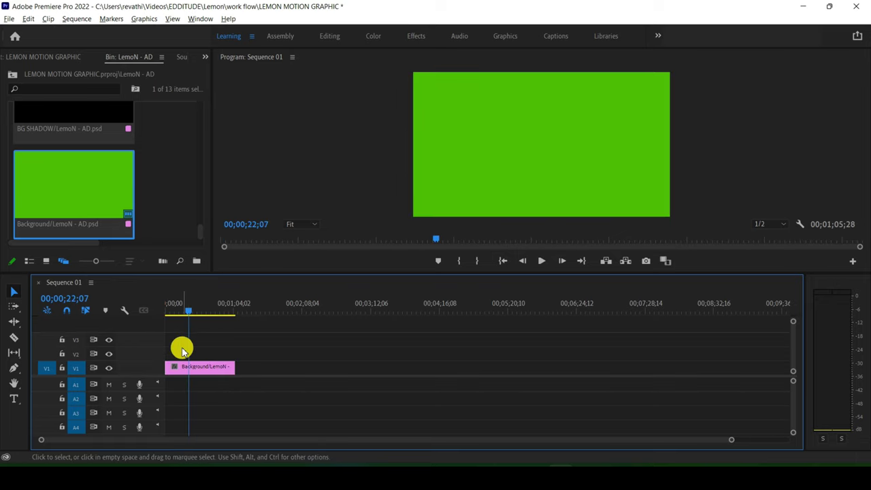
{"action": "scroll", "coordinate": [190, 324], "scroll_direction": "up", "scroll_amount": 5}
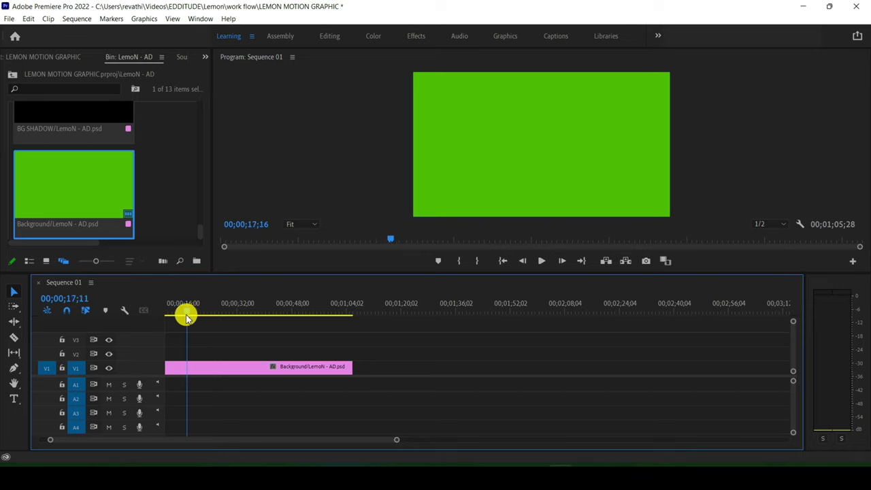
{"action": "left_click_drag", "start_coordinate": [181, 318], "coordinate": [180, 318]}
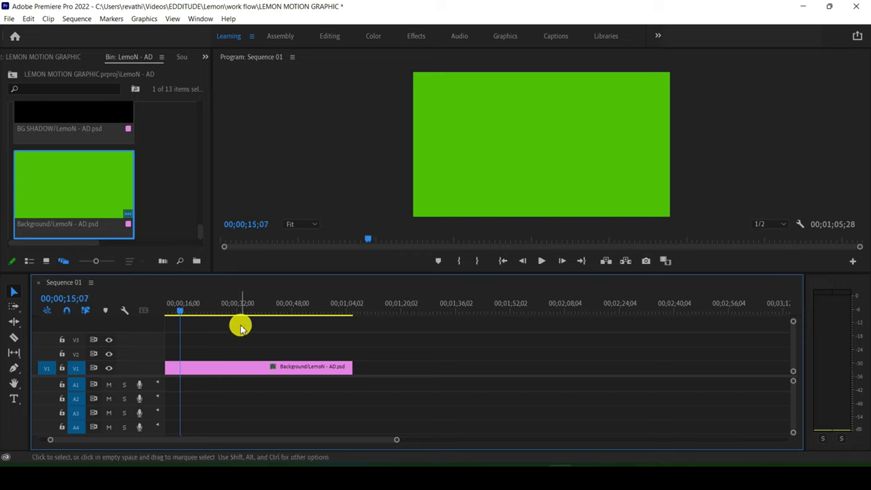
{"action": "key", "text": "c"}
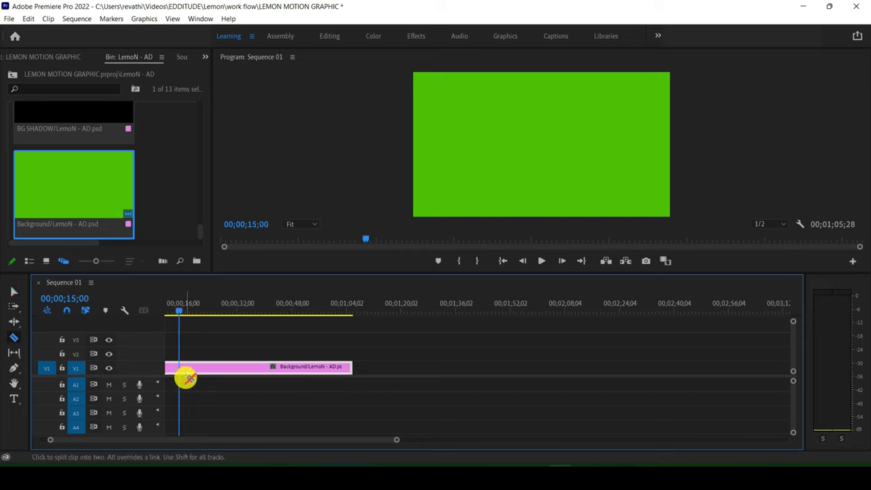
{"action": "left_click", "coordinate": [180, 368]}
{"action": "left_click", "coordinate": [13, 291]}
{"action": "left_click", "coordinate": [288, 363]}
{"action": "key", "text": "Delete"}
Zoom into the timeline and play the sequence from the start.
{"action": "key", "text": "Home"}
{"action": "key", "text": "="}
{"action": "key", "text": "="}
{"action": "key", "text": "space"}
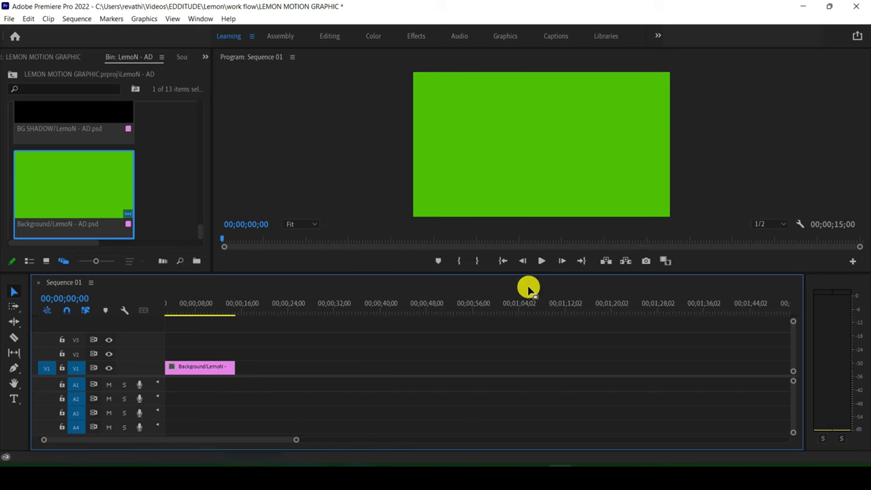
{"action": "key", "text": "="}
{"action": "key", "text": "space"}
{"action": "key", "text": "Home"}
Add the YELLOW LIGHT layer above the Background with a Cross Dissolve fade-in.
{"action": "scroll", "coordinate": [48, 149], "scroll_direction": "down", "scroll_amount": 2}
{"action": "mouse_move", "coordinate": [45, 188]}
{"action": "left_mouse_down"}
{"action": "mouse_move", "coordinate": [186, 354]}
{"action": "mouse_move", "coordinate": [250, 356]}
{"action": "left_mouse_up"}
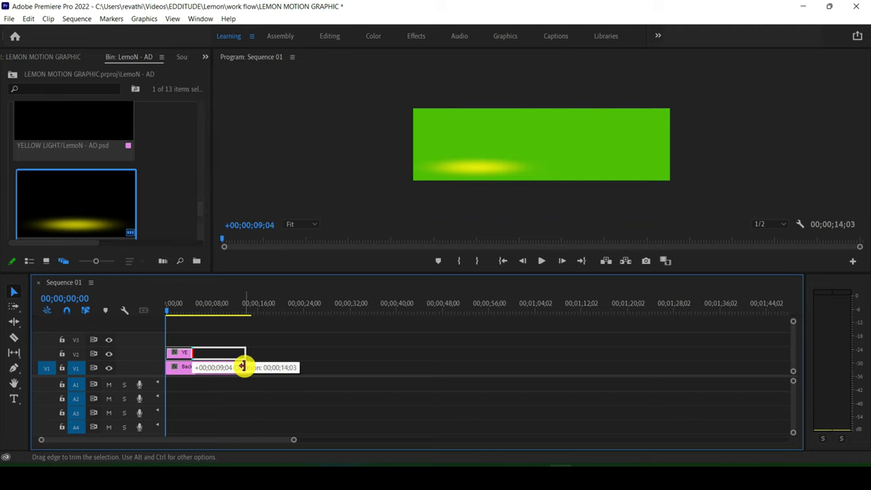
{"action": "right_click", "coordinate": [171, 357]}
{"action": "left_click", "coordinate": [336, 422]}
{"action": "right_click", "coordinate": [168, 353]}
{"action": "left_click", "coordinate": [224, 420]}
{"action": "double_click", "coordinate": [172, 355]}
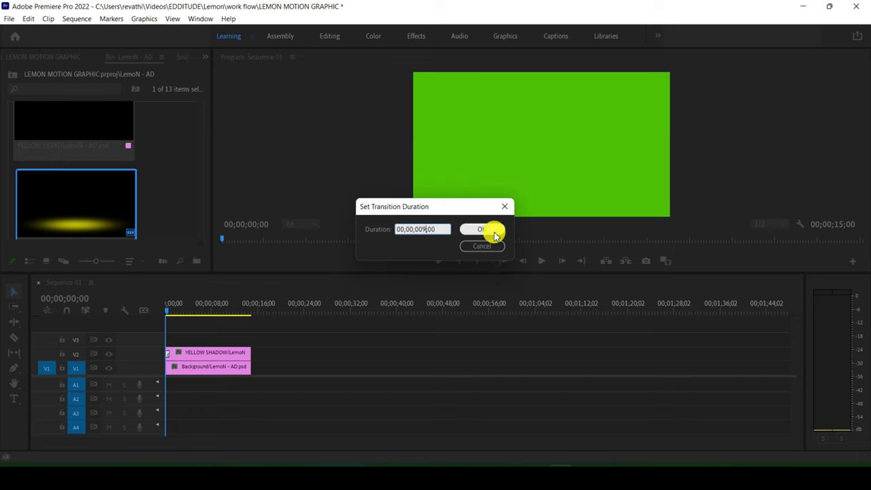
{"action": "left_click", "coordinate": [495, 234]}
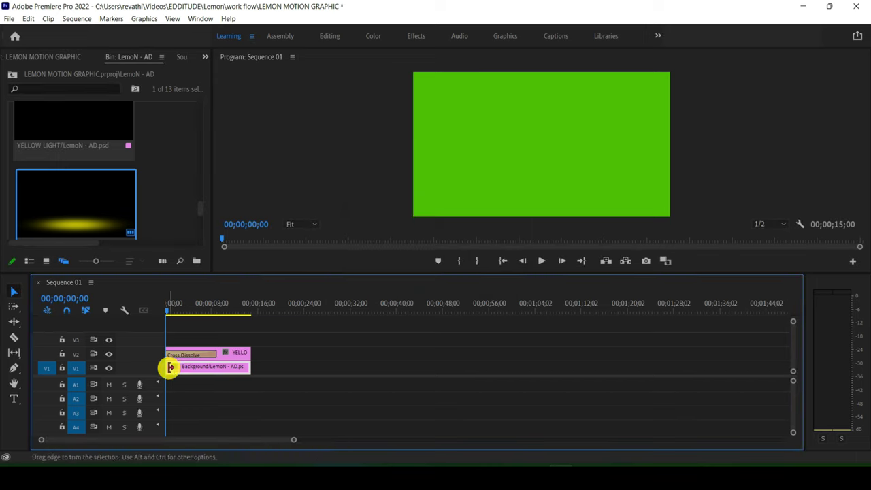
Give the Background clip a Cross Dissolve fade-in and preview both fades.
{"action": "right_click", "coordinate": [170, 368]}
{"action": "left_click", "coordinate": [225, 440]}
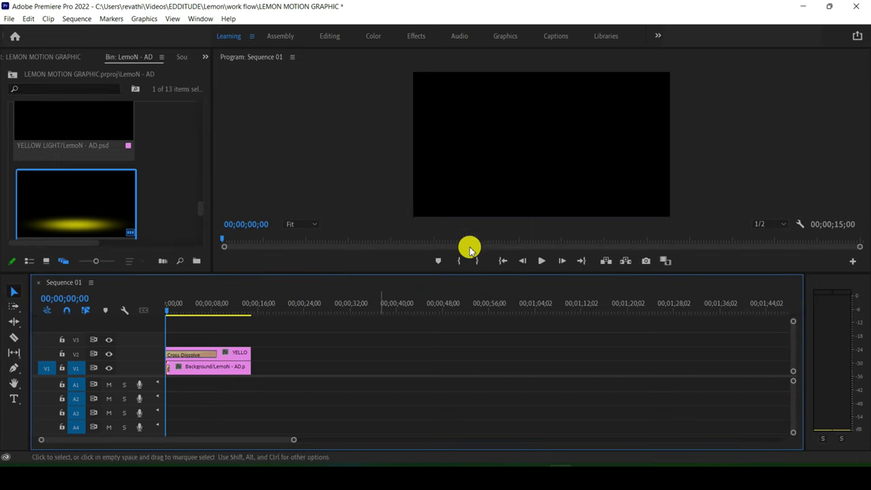
{"action": "double_click", "coordinate": [169, 369]}
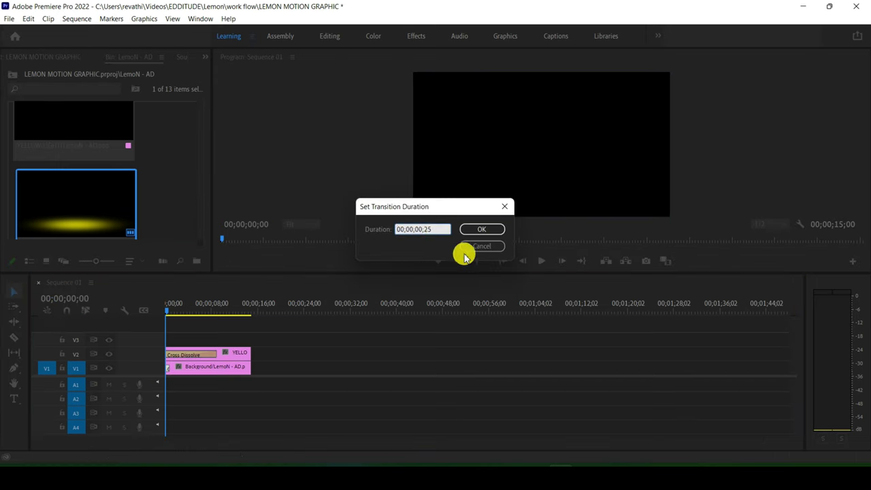
{"action": "key", "text": "Return"}
{"action": "key", "text": "space"}
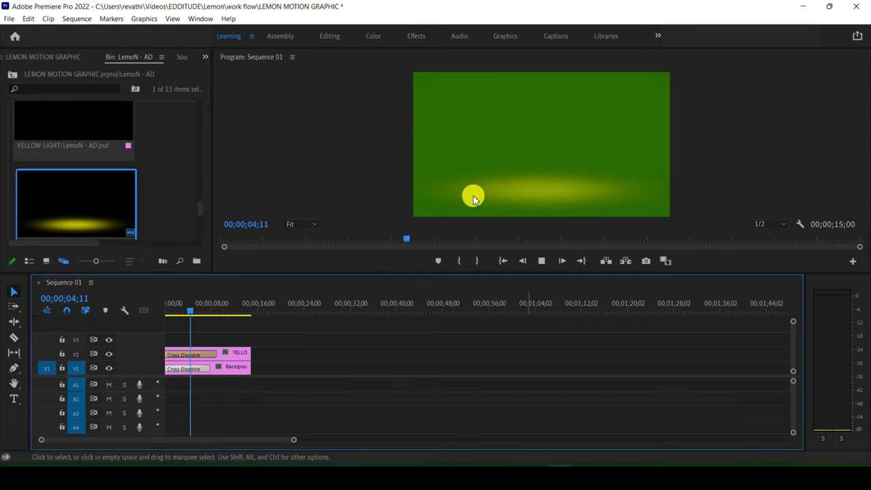
Enter a longer duration for the Background's Cross Dissolve and replay from the start.
{"action": "double_click", "coordinate": [185, 369]}
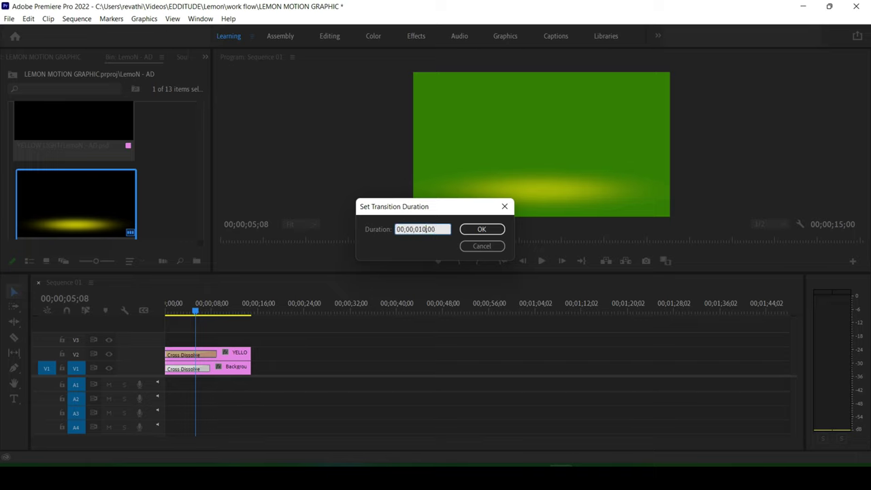
{"action": "key", "text": "Return"}
{"action": "key", "text": "Home"}
{"action": "key", "text": "space"}
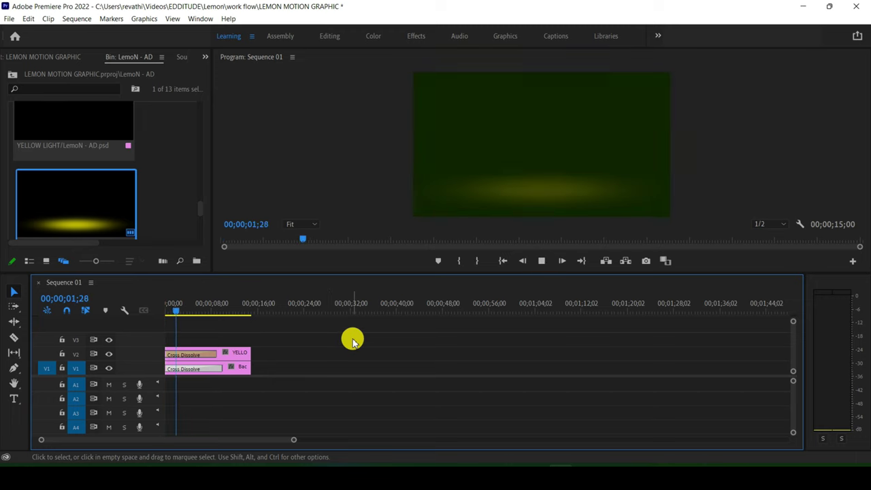
{"action": "scroll", "coordinate": [123, 183], "scroll_direction": "up", "scroll_amount": 2}
{"action": "left_click", "coordinate": [112, 150]}
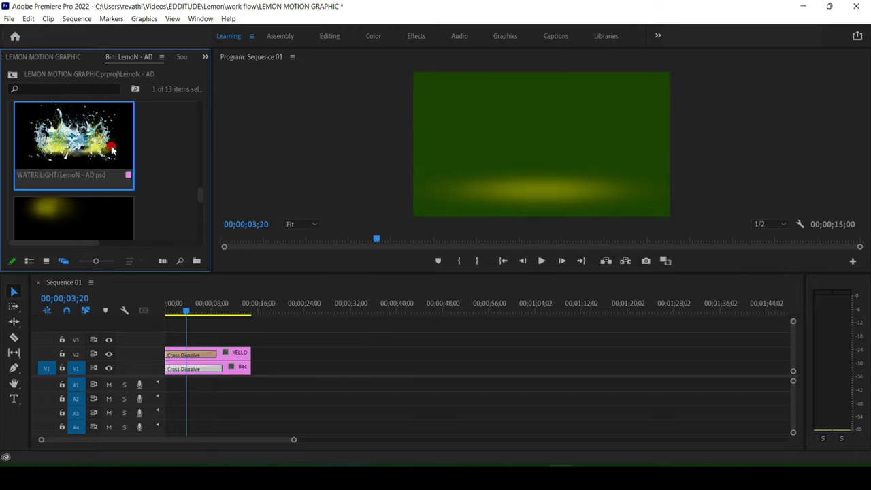
Stack WATER LIGHT on V3 and LEMON on V4, spanning the full sequence.
{"action": "mouse_move", "coordinate": [230, 316]}
{"action": "left_mouse_down"}
{"action": "mouse_move", "coordinate": [167, 337]}
{"action": "mouse_move", "coordinate": [250, 340]}
{"action": "left_mouse_up"}
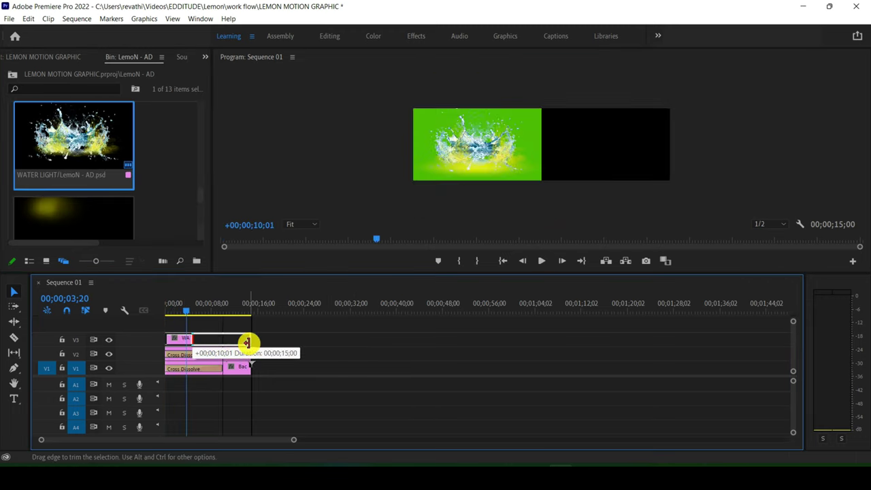
{"action": "scroll", "coordinate": [100, 190], "scroll_direction": "up", "scroll_amount": 5}
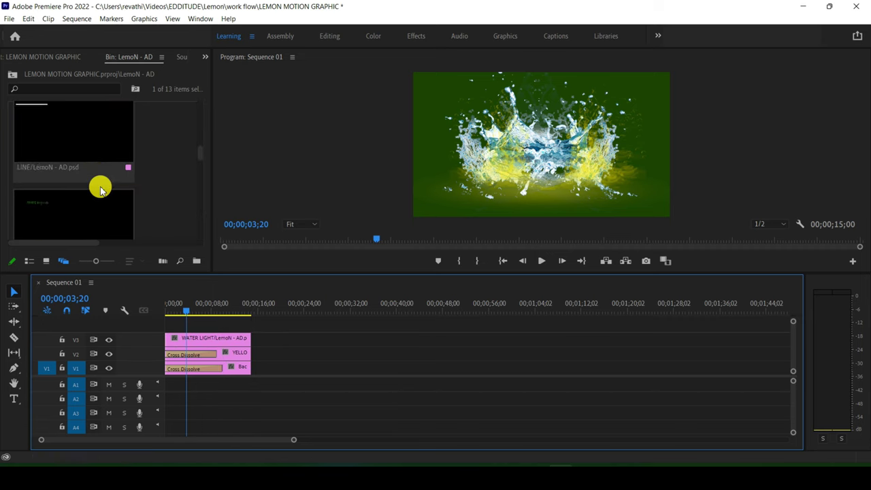
{"action": "scroll", "coordinate": [100, 190], "scroll_direction": "up", "scroll_amount": 2}
{"action": "mouse_move", "coordinate": [74, 133]}
{"action": "left_mouse_down"}
{"action": "mouse_move", "coordinate": [171, 325]}
{"action": "mouse_move", "coordinate": [245, 332]}
{"action": "left_mouse_up"}
Keyframe the LEMON clip's Scale from 4206 down to 100 and preview the zoom.
{"action": "left_click", "coordinate": [205, 56]}
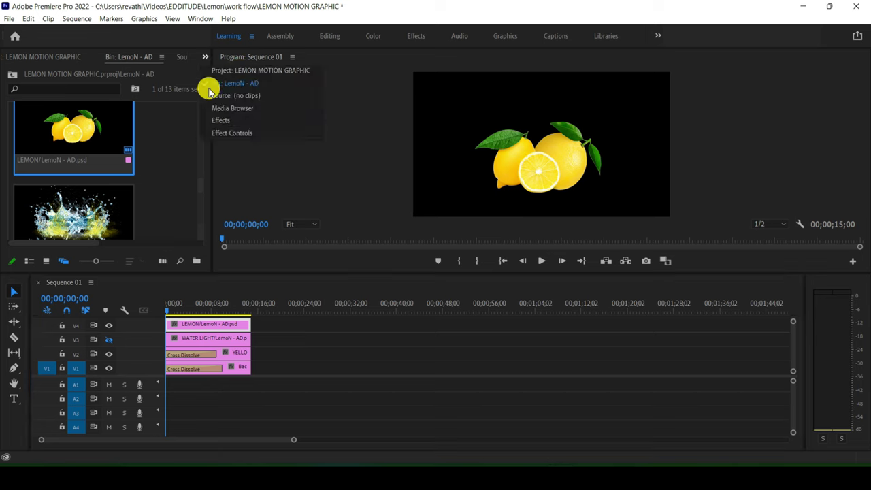
{"action": "left_click", "coordinate": [219, 136]}
{"action": "left_click_drag", "start_coordinate": [87, 127], "coordinate": [123, 127]}
{"action": "type", "text": "100"}
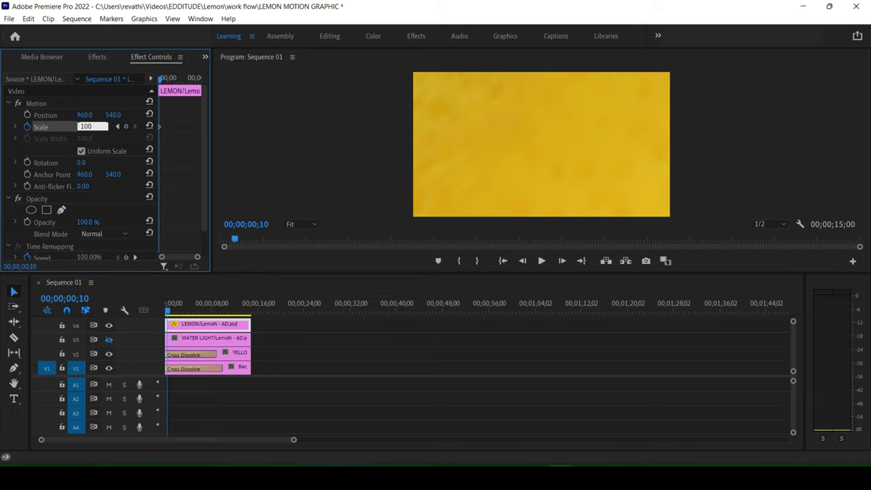
{"action": "key", "text": "Return"}
{"action": "left_click", "coordinate": [175, 331]}
{"action": "key", "text": "Home"}
{"action": "key", "text": "space"}
{"action": "key", "text": "Home"}
{"action": "key", "text": "space"}
{"action": "key", "text": "Home"}
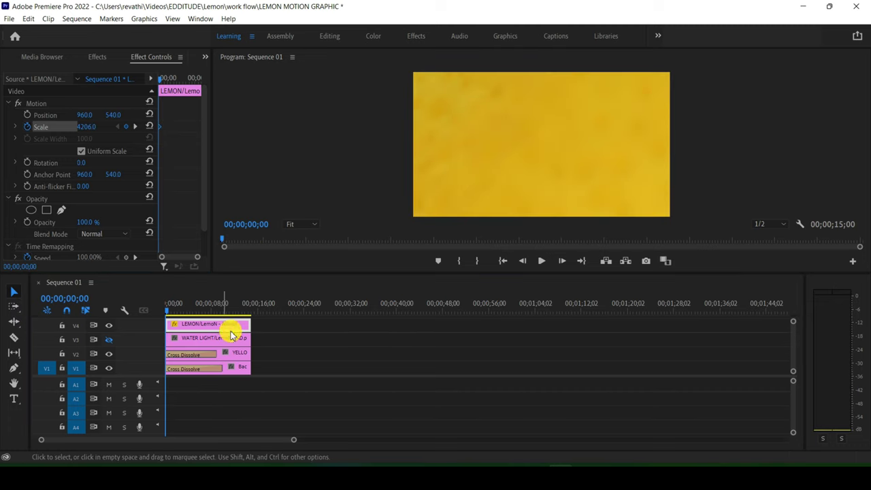
Apply Ease In to the lemon's Scale keyframe and play back the eased zoom.
{"action": "left_click_drag", "start_coordinate": [181, 324], "coordinate": [213, 338]}
{"action": "key", "text": "ctrl+z"}
{"action": "key", "text": "ctrl+z"}
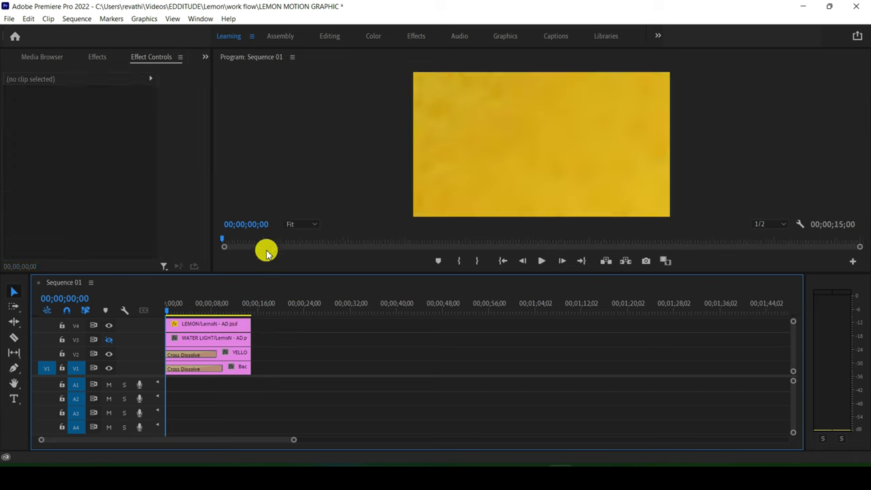
{"action": "left_click", "coordinate": [177, 113]}
{"action": "left_click_drag", "start_coordinate": [162, 89], "coordinate": [140, 97]}
{"action": "right_click", "coordinate": [160, 127]}
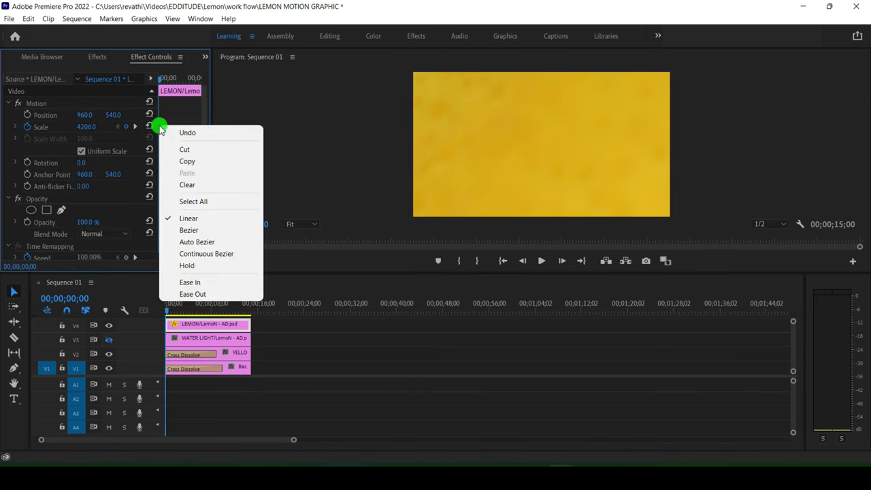
{"action": "left_click", "coordinate": [192, 282]}
{"action": "key", "text": "space"}
{"action": "left_click", "coordinate": [116, 308]}
{"action": "key", "text": "Home"}
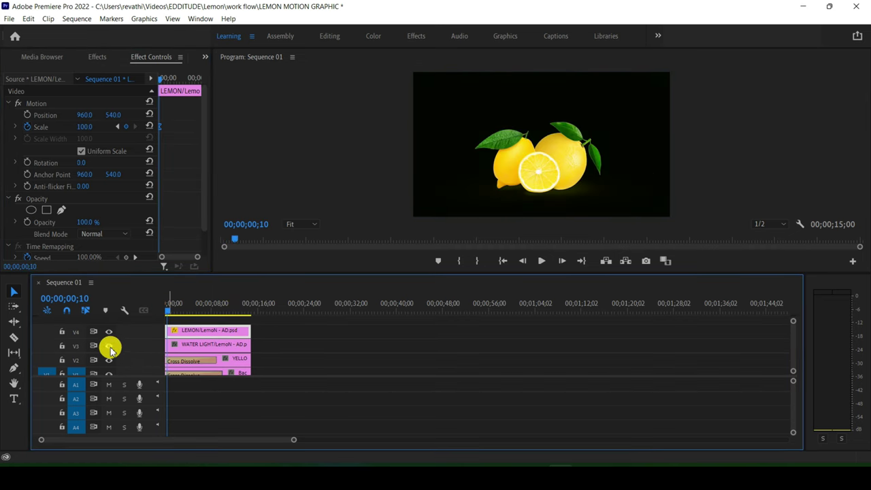
Show the WATER LIGHT track and set its Blend Mode to Divide.
{"action": "left_click", "coordinate": [108, 345]}
{"action": "left_click", "coordinate": [199, 348]}
{"action": "left_click", "coordinate": [102, 234]}
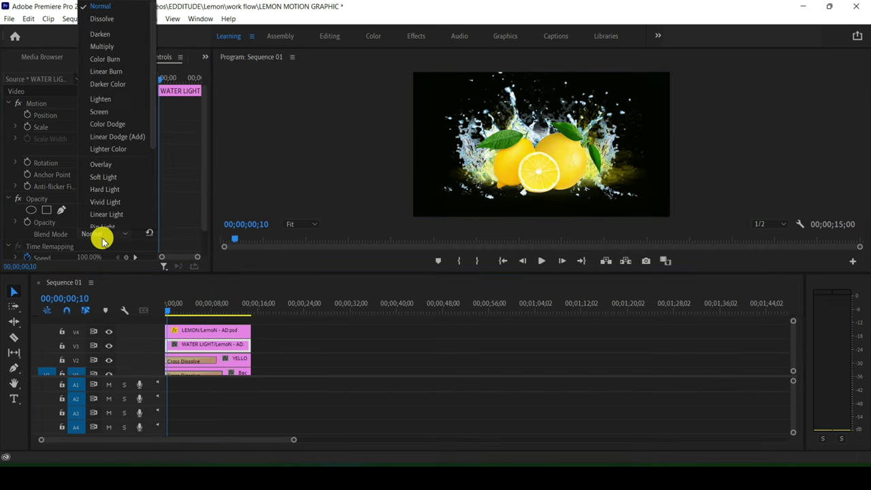
{"action": "left_click", "coordinate": [99, 170]}
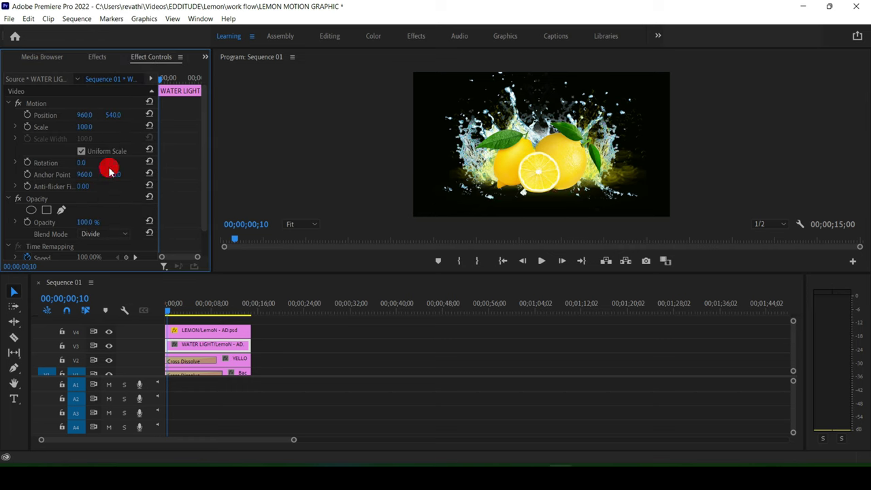
{"action": "mouse_move", "coordinate": [176, 308]}
{"action": "left_mouse_down"}
{"action": "mouse_move", "coordinate": [226, 315]}
{"action": "mouse_move", "coordinate": [160, 318]}
{"action": "left_mouse_up"}
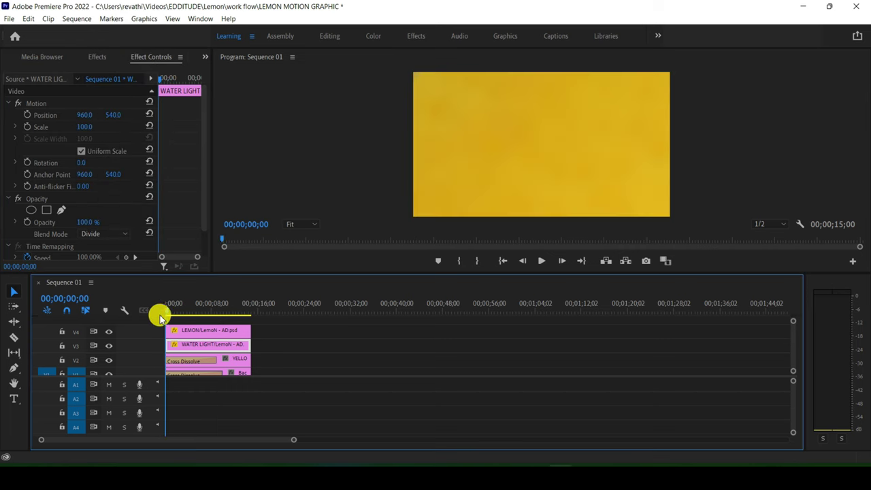
Keyframe the WATER LIGHT Scale at 29 near the start and 100 at 13;16.
{"action": "key", "text": "space"}
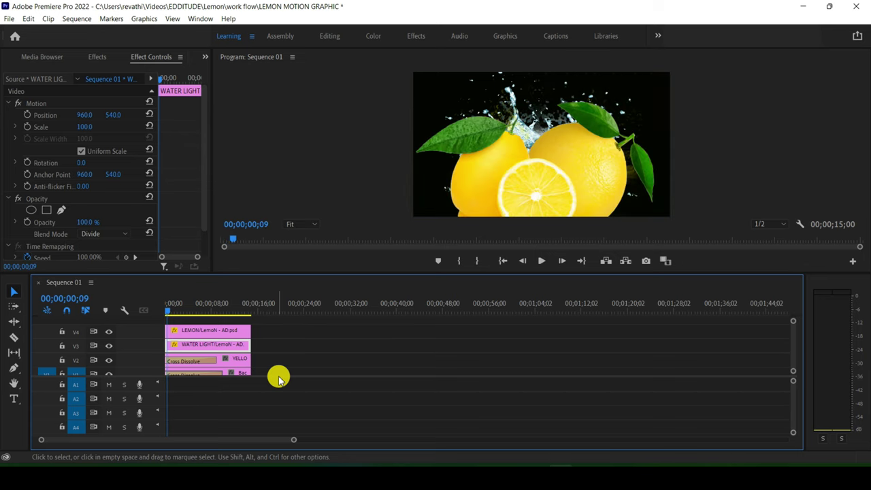
{"action": "left_click", "coordinate": [27, 126]}
{"action": "left_click_drag", "start_coordinate": [84, 127], "coordinate": [55, 127]}
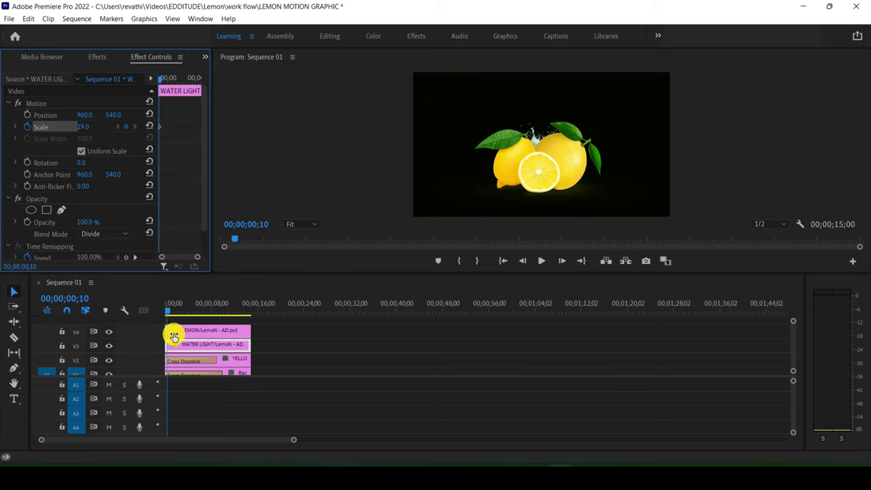
{"action": "left_click_drag", "start_coordinate": [170, 314], "coordinate": [232, 317]}
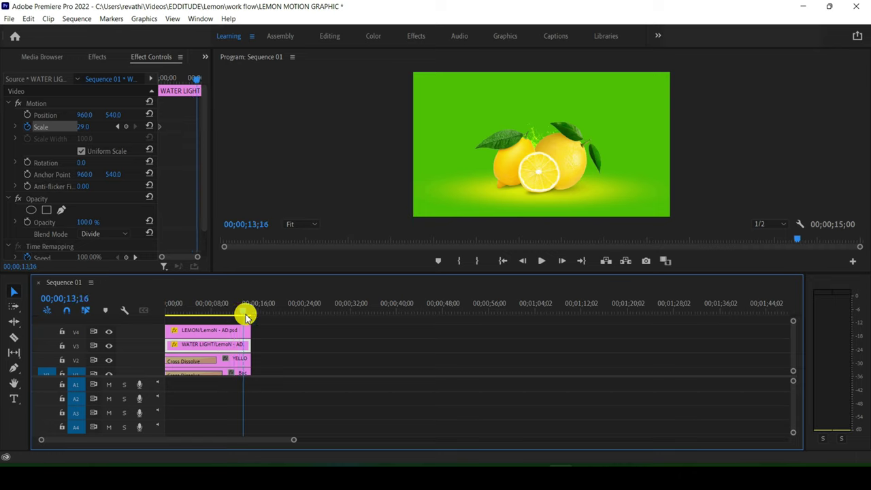
{"action": "left_click", "coordinate": [176, 144]}
{"action": "type", "text": "00"}
{"action": "key", "text": "Return"}
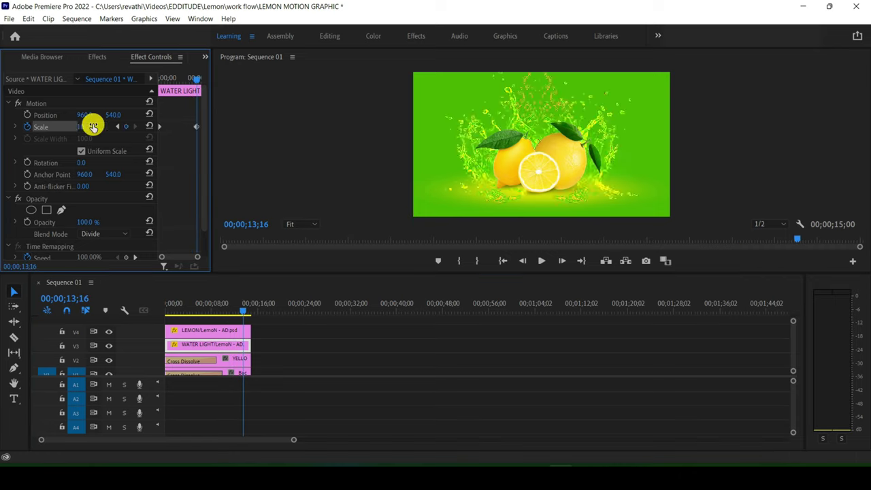
Play back the splash growing from the sequence start.
{"action": "left_click_drag", "start_coordinate": [242, 314], "coordinate": [6, 315]}
{"action": "key", "text": "space"}
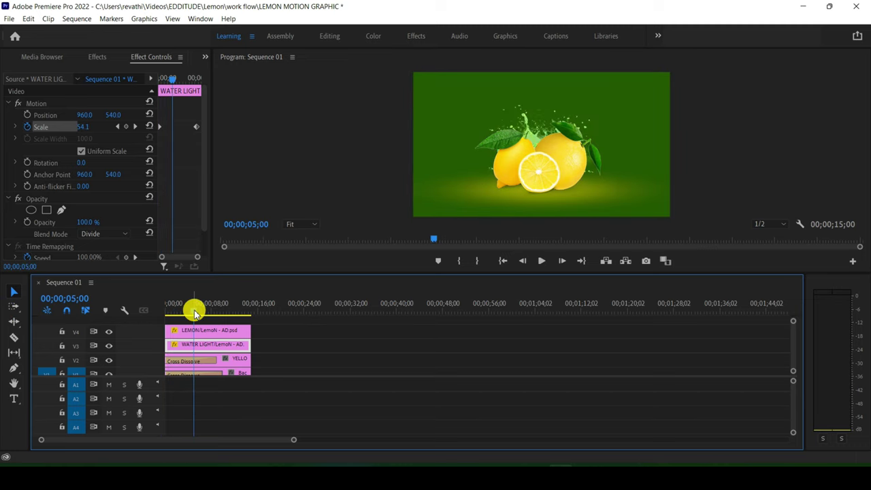
{"action": "left_click_drag", "start_coordinate": [193, 307], "coordinate": [116, 312]}
Return to the Project panel and open the LemoN - AD bin.
{"action": "left_click", "coordinate": [205, 56]}
{"action": "left_click", "coordinate": [231, 73]}
{"action": "double_click", "coordinate": [118, 170]}
{"action": "scroll", "coordinate": [105, 205], "scroll_direction": "down", "scroll_amount": 5}
{"action": "scroll", "coordinate": [106, 205], "scroll_direction": "up", "scroll_amount": 3}
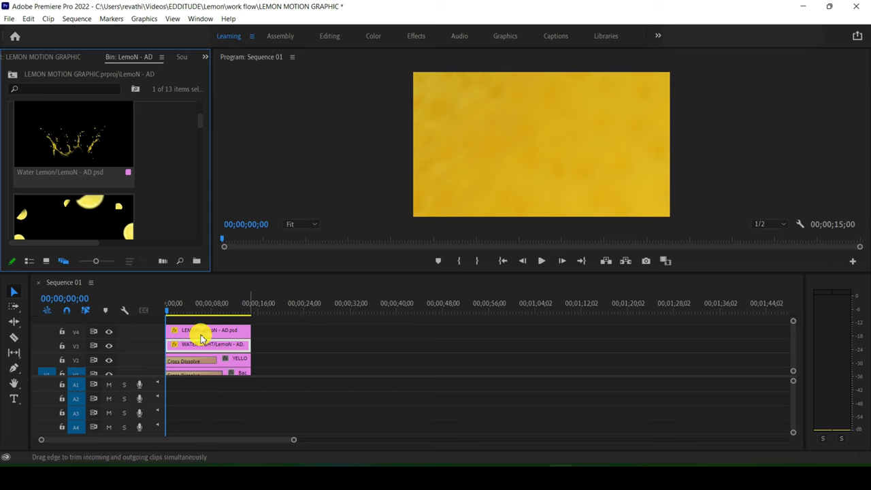
Add the Water Lemon layer on a new top track spanning the full sequence, then preview it.
{"action": "left_click_drag", "start_coordinate": [143, 375], "coordinate": [143, 401]}
{"action": "mouse_move", "coordinate": [133, 181]}
{"action": "left_mouse_down"}
{"action": "mouse_move", "coordinate": [231, 371]}
{"action": "mouse_move", "coordinate": [166, 334]}
{"action": "mouse_move", "coordinate": [251, 334]}
{"action": "left_mouse_up"}
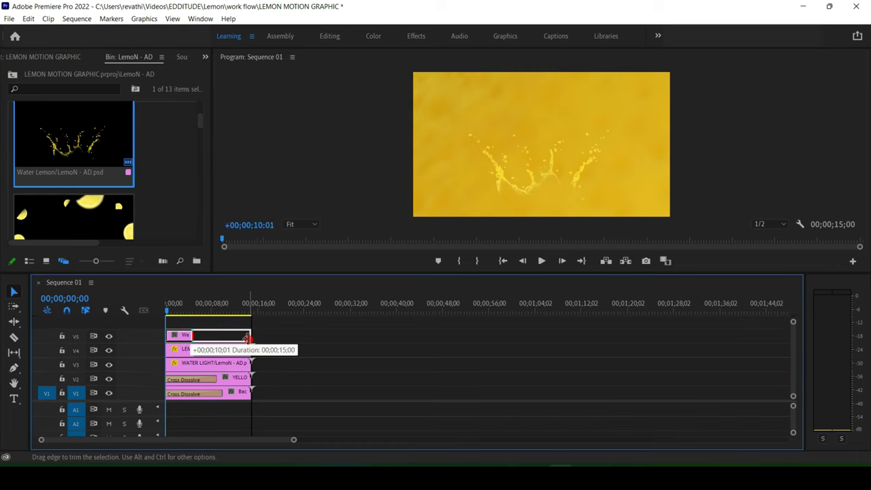
{"action": "key", "text": "space"}
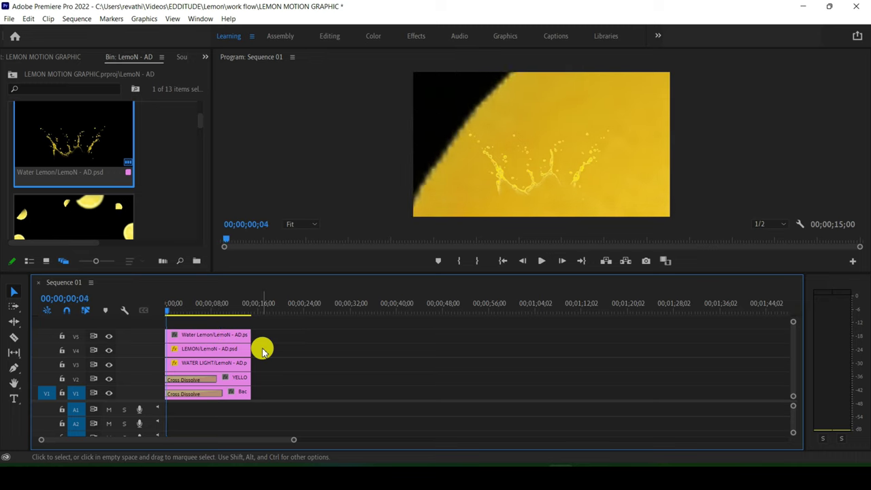
Adjust the Water Lemon Scale at the clip's end (13;16) and set its blend mode to Overlay.
{"action": "left_click", "coordinate": [205, 57]}
{"action": "left_click", "coordinate": [228, 133]}
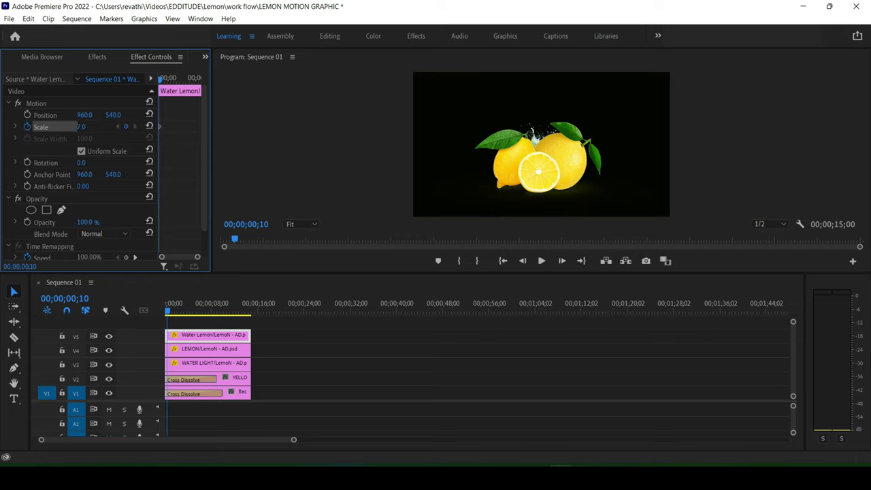
{"action": "left_click_drag", "start_coordinate": [179, 311], "coordinate": [232, 311]}
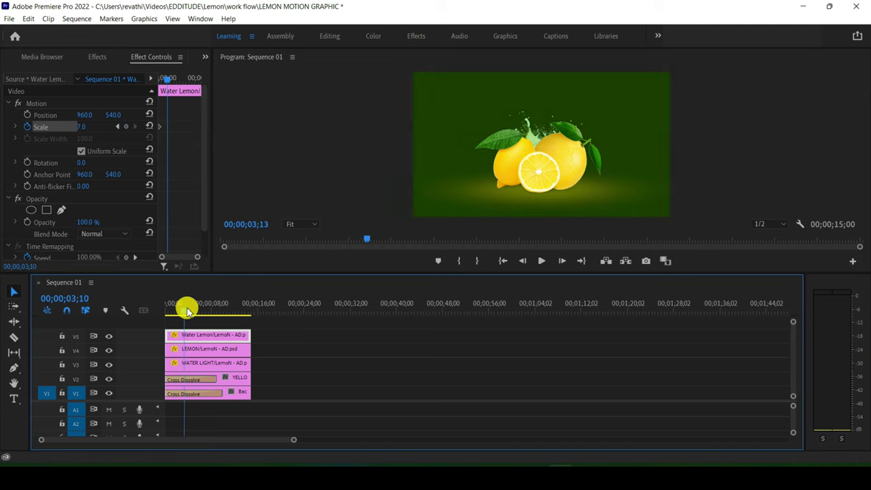
{"action": "left_click_drag", "start_coordinate": [240, 311], "coordinate": [246, 308]}
{"action": "left_click", "coordinate": [91, 126]}
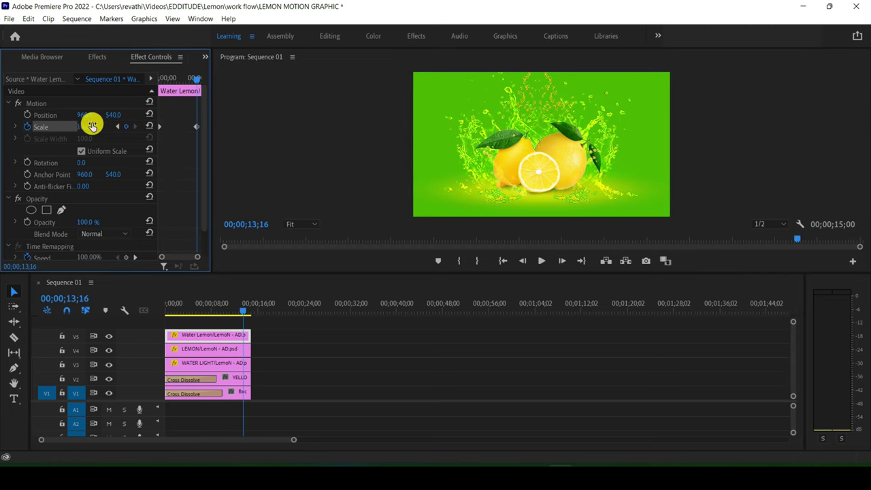
{"action": "left_click", "coordinate": [104, 234]}
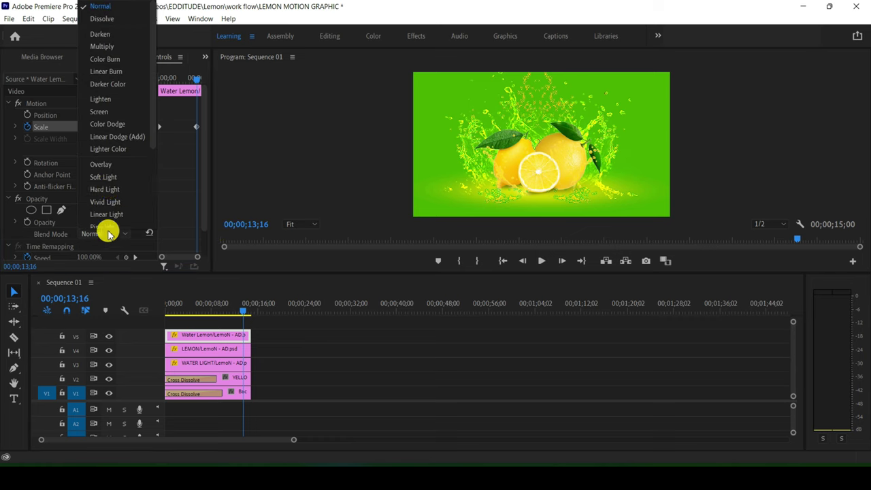
{"action": "scroll", "coordinate": [107, 170], "scroll_direction": "down", "scroll_amount": 3}
{"action": "left_click", "coordinate": [109, 179]}
Preview the Overlay-blended Water Lemon layer from the start of the sequence.
{"action": "key", "text": "Home"}
{"action": "key", "text": "space"}
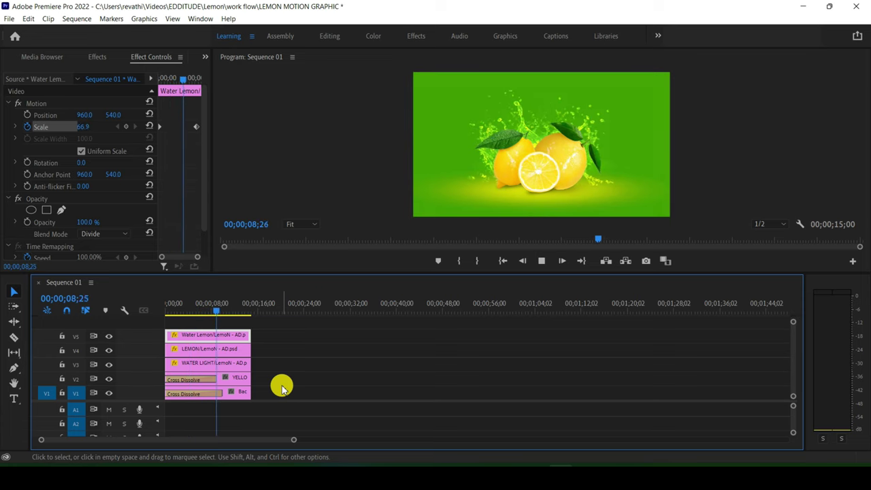
{"action": "key", "text": "space"}
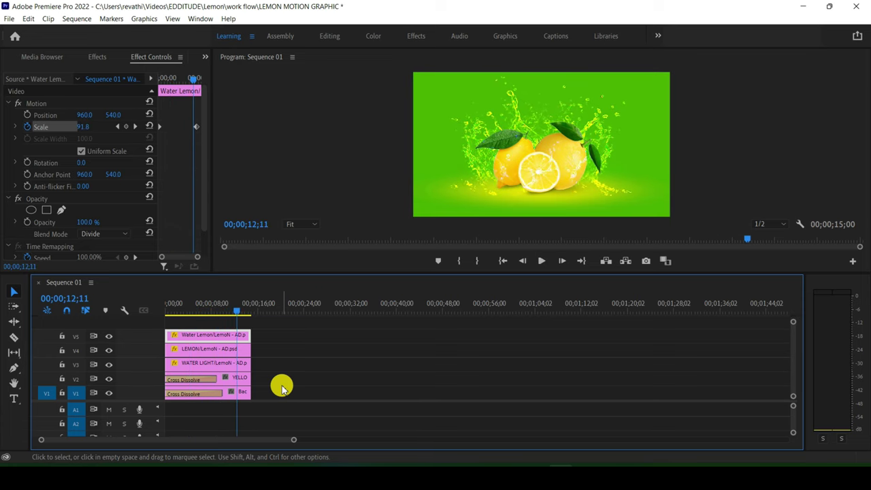
{"action": "left_click", "coordinate": [114, 235]}
{"action": "left_click", "coordinate": [113, 45]}
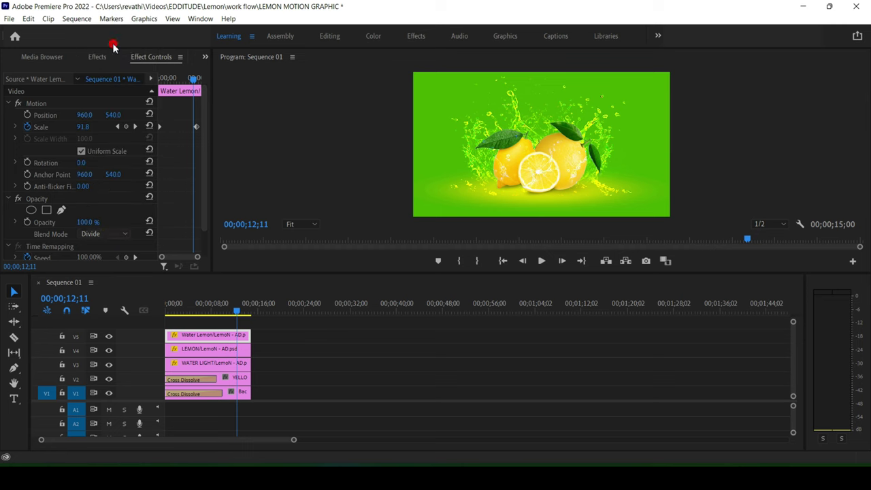
{"action": "key", "text": "Home"}
{"action": "key", "text": "space"}
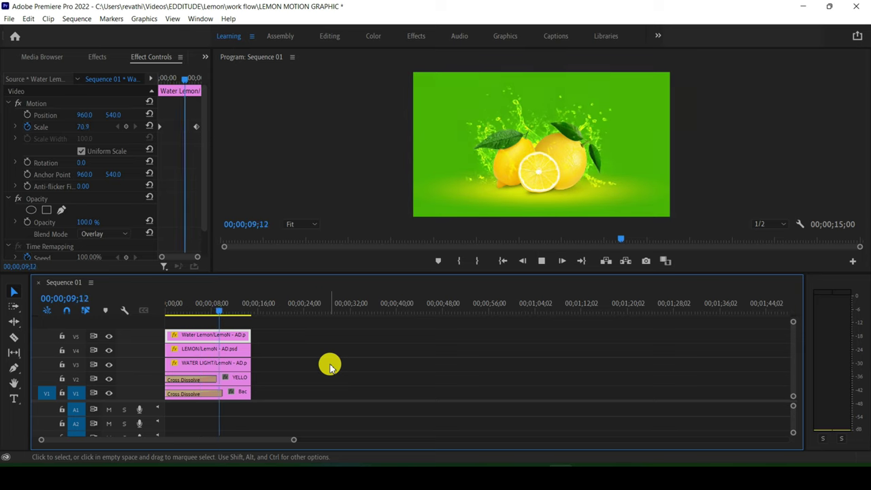
Save the project and return to the start of the sequence.
{"action": "key", "text": "ctrl+s"}
{"action": "key", "text": "Home"}
{"action": "left_click", "coordinate": [205, 56]}
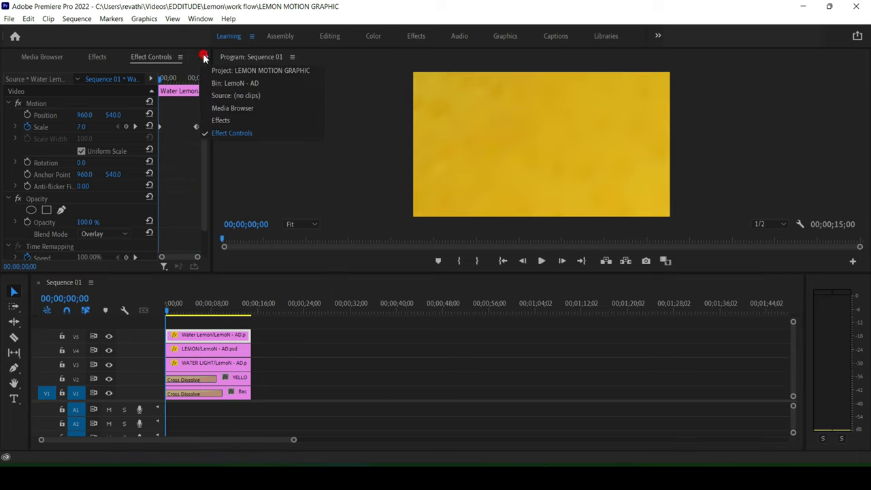
Place the LEMONS PNG image from the LemoN - AD bin on a new top track.
{"action": "left_click", "coordinate": [238, 77]}
{"action": "left_click_drag", "start_coordinate": [102, 211], "coordinate": [182, 324]}
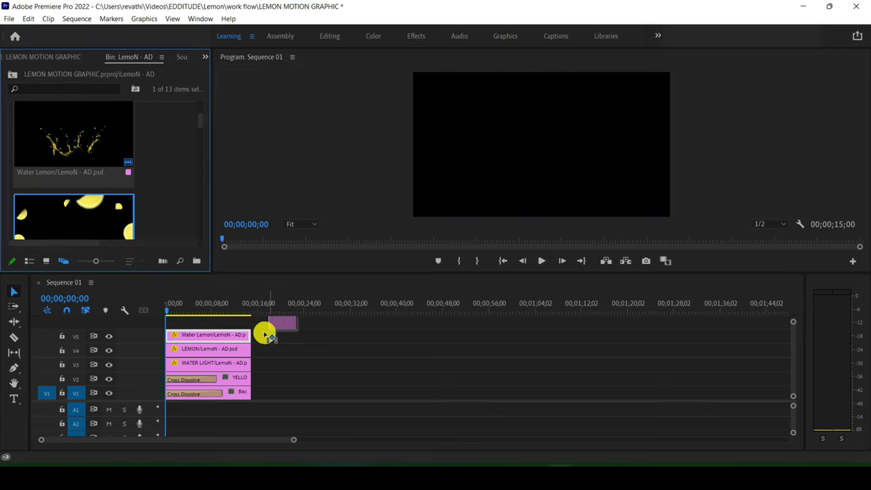
{"action": "left_click_drag", "start_coordinate": [182, 323], "coordinate": [249, 331]}
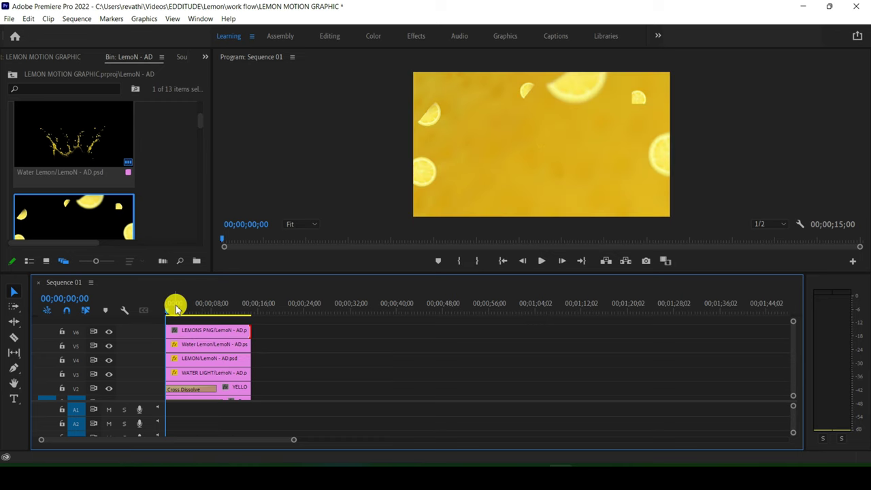
Keyframe the lemons' Position above the frame at the sequence start.
{"action": "left_click", "coordinate": [205, 56]}
{"action": "left_click", "coordinate": [215, 136]}
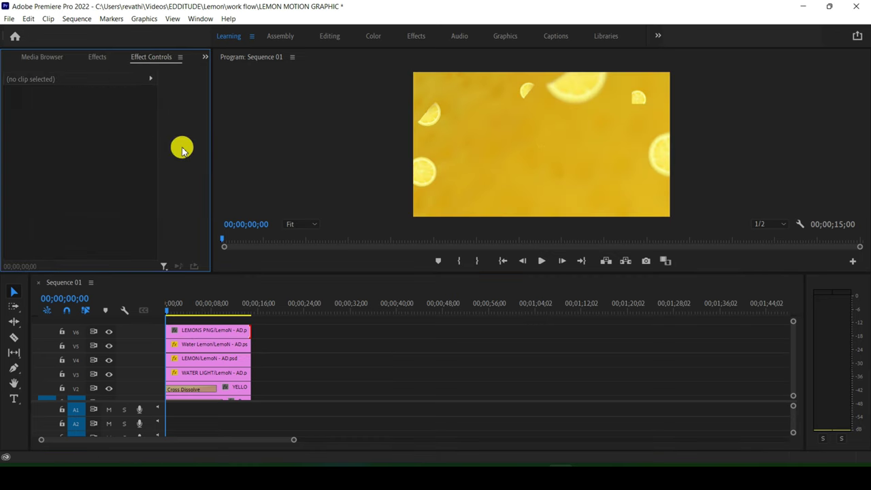
{"action": "left_click", "coordinate": [197, 332]}
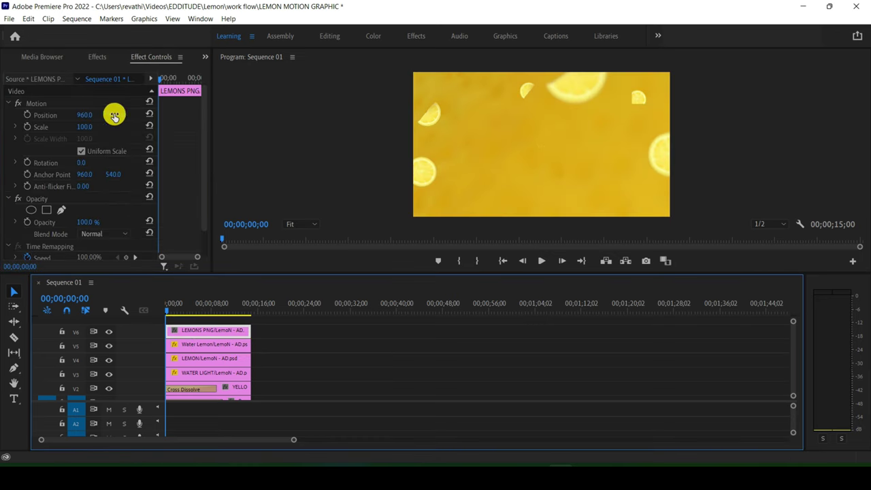
{"action": "left_click_drag", "start_coordinate": [114, 116], "coordinate": [75, 115]}
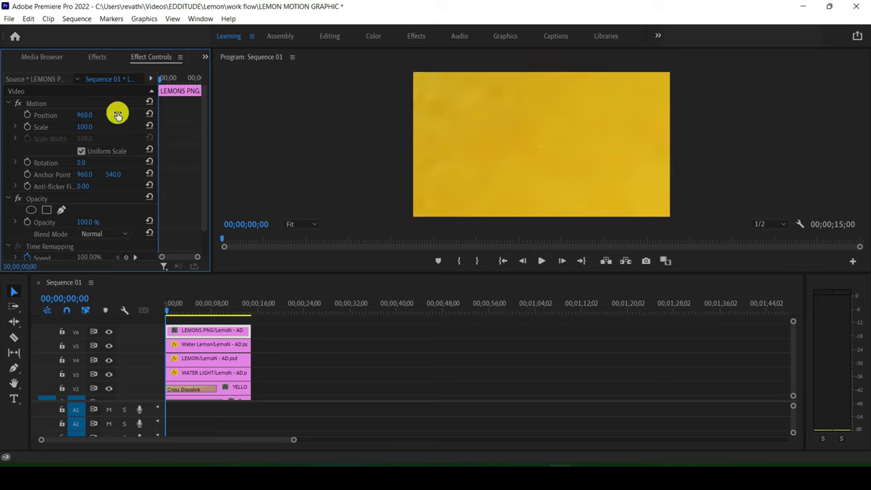
{"action": "left_click", "coordinate": [167, 312]}
{"action": "left_click", "coordinate": [27, 115]}
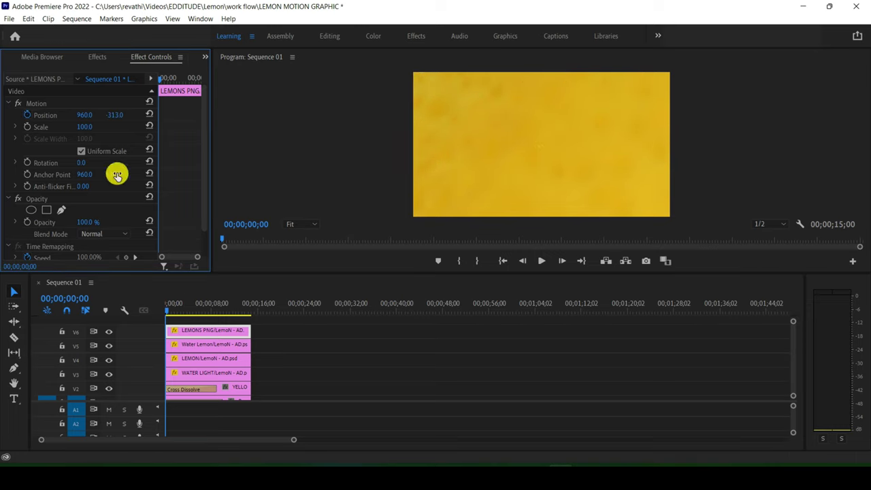
{"action": "left_click_drag", "start_coordinate": [168, 312], "coordinate": [245, 317]}
At 13;16 set Position Y to 540 with Ease In, then preview the falling lemons.
{"action": "left_click", "coordinate": [117, 114]}
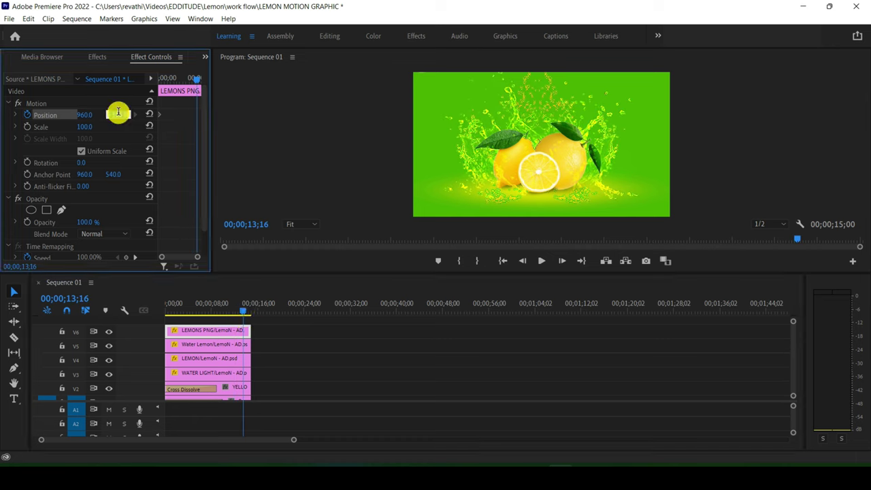
{"action": "type", "text": "540"}
{"action": "key", "text": "Return"}
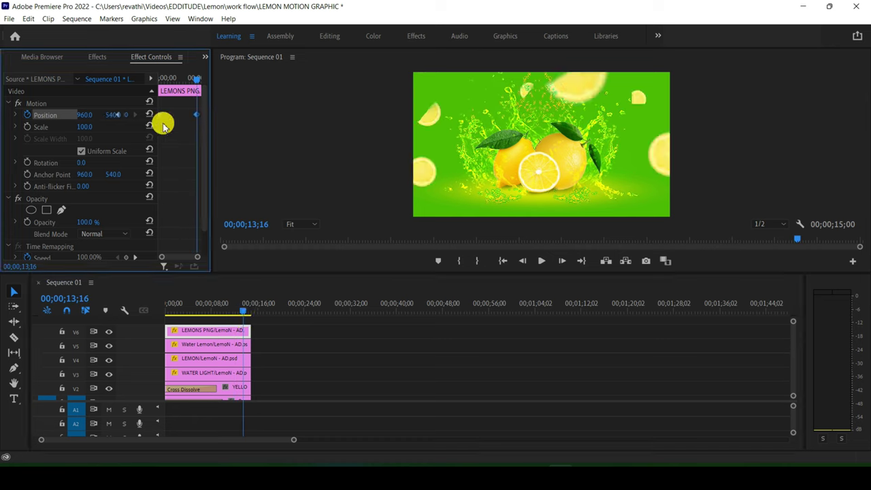
{"action": "right_click", "coordinate": [197, 114]}
{"action": "mouse_move", "coordinate": [214, 208]}
{"action": "left_click", "coordinate": [362, 273]}
{"action": "key", "text": "Home"}
{"action": "key", "text": "space"}
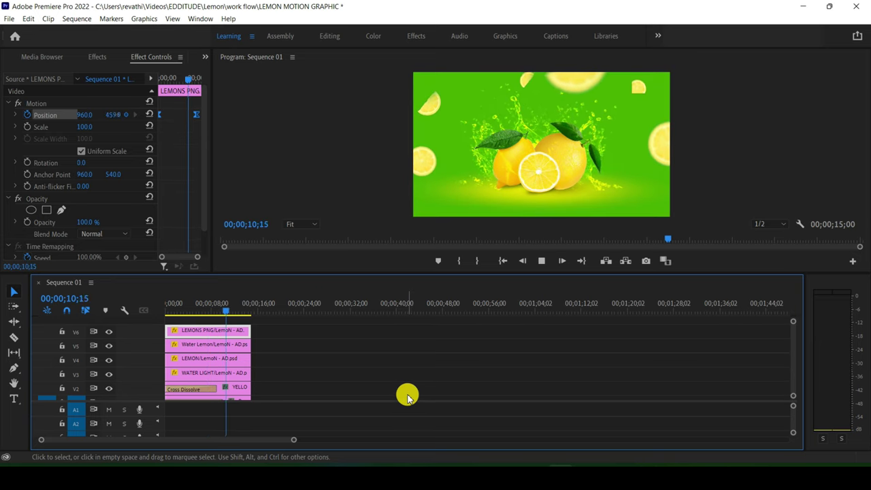
{"action": "left_click_drag", "start_coordinate": [241, 311], "coordinate": [167, 311]}
Add the MINTS image on a new top track, stretched to match the other clips.
{"action": "left_click", "coordinate": [205, 56]}
{"action": "left_click", "coordinate": [231, 81]}
{"action": "left_click_drag", "start_coordinate": [107, 153], "coordinate": [204, 334]}
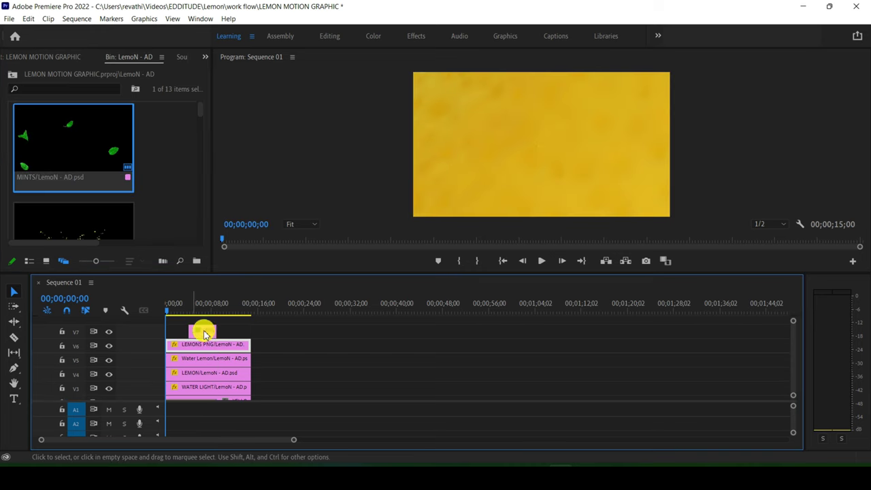
{"action": "mouse_move", "coordinate": [185, 331]}
{"action": "left_mouse_down"}
{"action": "mouse_move", "coordinate": [167, 331]}
{"action": "mouse_move", "coordinate": [250, 331]}
{"action": "left_mouse_up"}
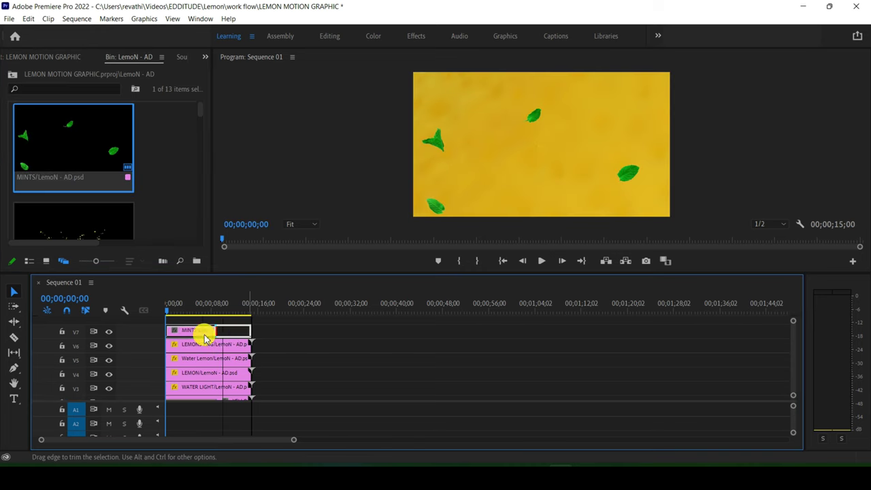
Keyframe the MINTS Scale from 334 down to its final size at 13;13 with Ease In.
{"action": "left_click", "coordinate": [205, 58]}
{"action": "left_click", "coordinate": [225, 136]}
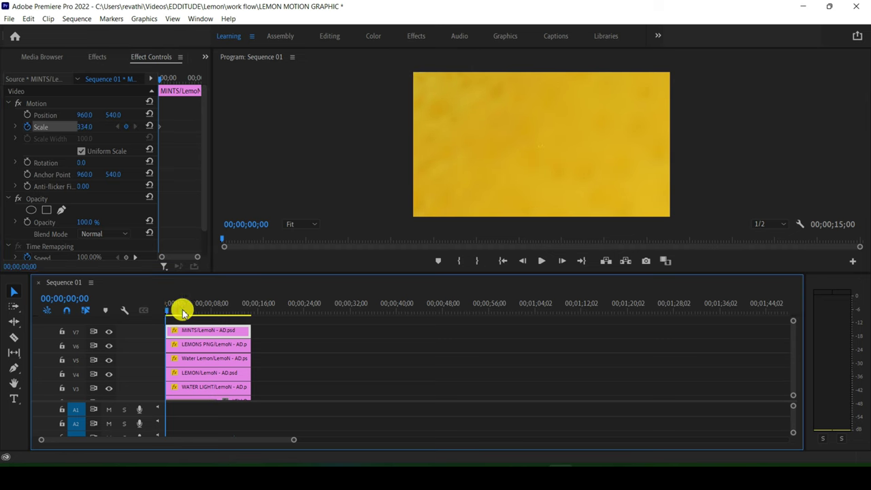
{"action": "left_click_drag", "start_coordinate": [170, 311], "coordinate": [246, 318]}
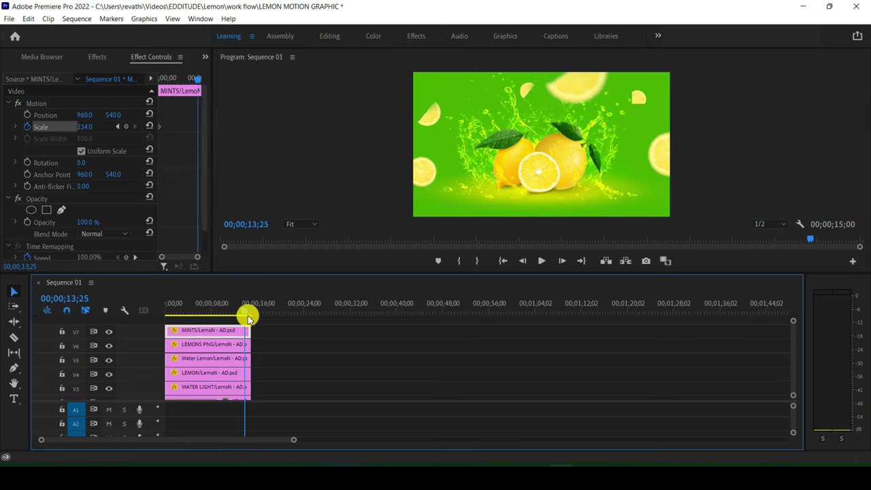
{"action": "left_click", "coordinate": [88, 127]}
{"action": "type", "text": "100"}
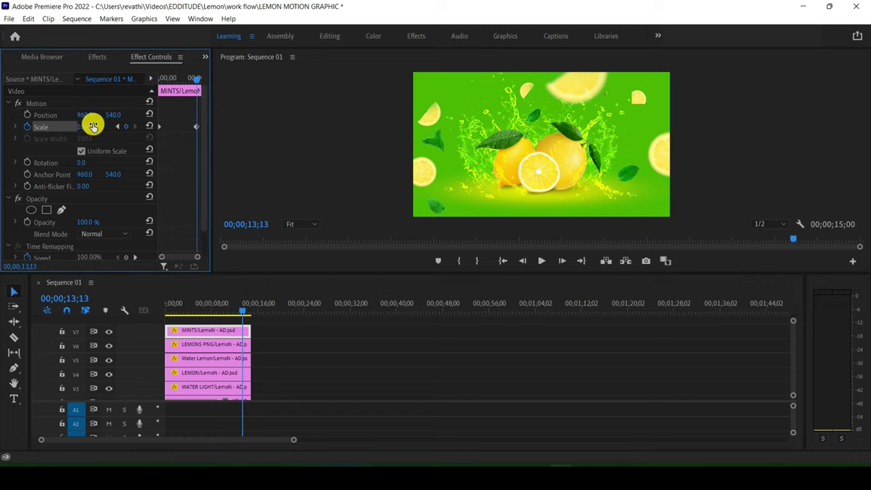
{"action": "right_click", "coordinate": [196, 126]}
{"action": "left_click", "coordinate": [232, 283]}
{"action": "left_click", "coordinate": [405, 347]}
Preview the mint animation from the start, then reselect the MINTS clip.
{"action": "key", "text": "Home"}
{"action": "key", "text": "space"}
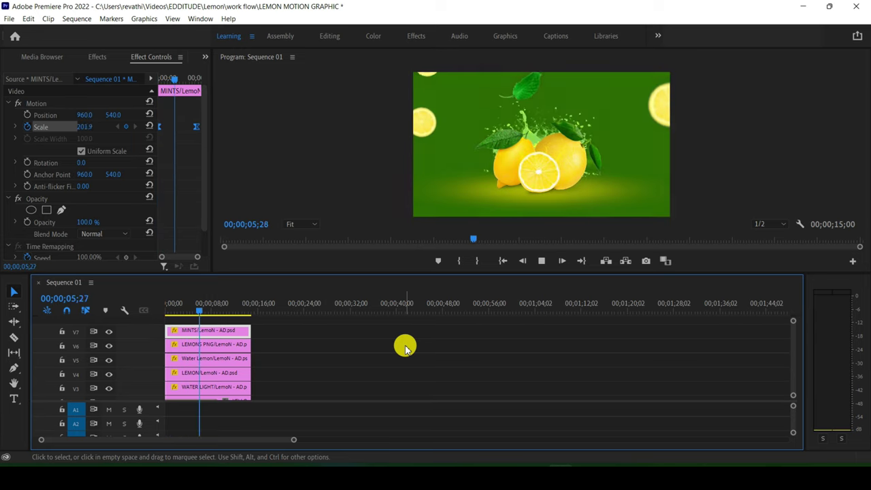
{"action": "left_click", "coordinate": [405, 347]}
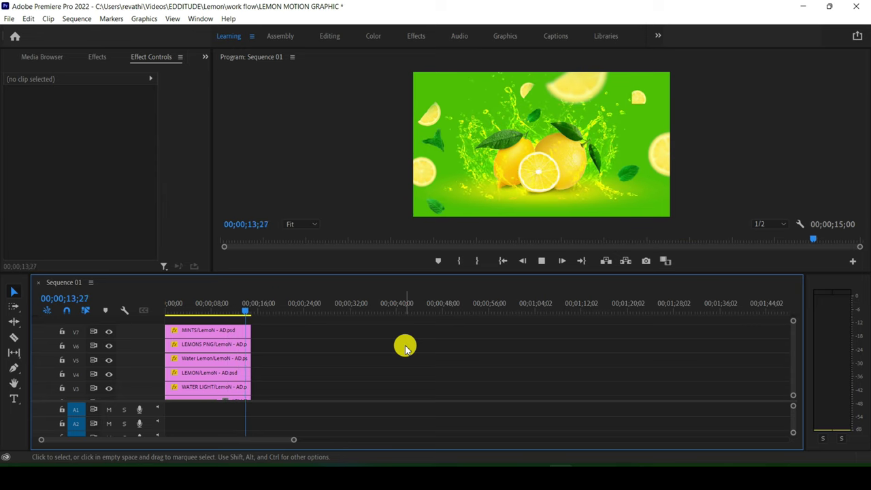
{"action": "left_click", "coordinate": [189, 332]}
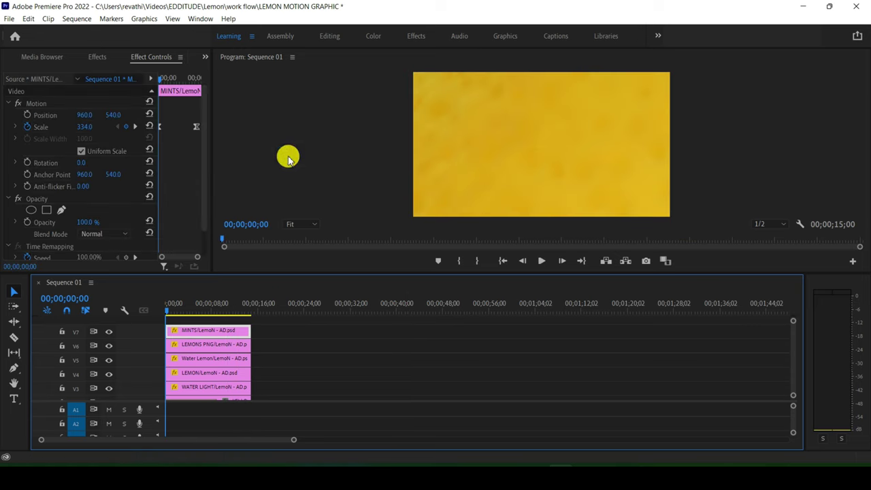
Add MINTS Rotation keyframes at 2;19, 5;06, about 7 seconds, 9;21 and 11;26.
{"action": "left_click_drag", "start_coordinate": [170, 307], "coordinate": [181, 310]}
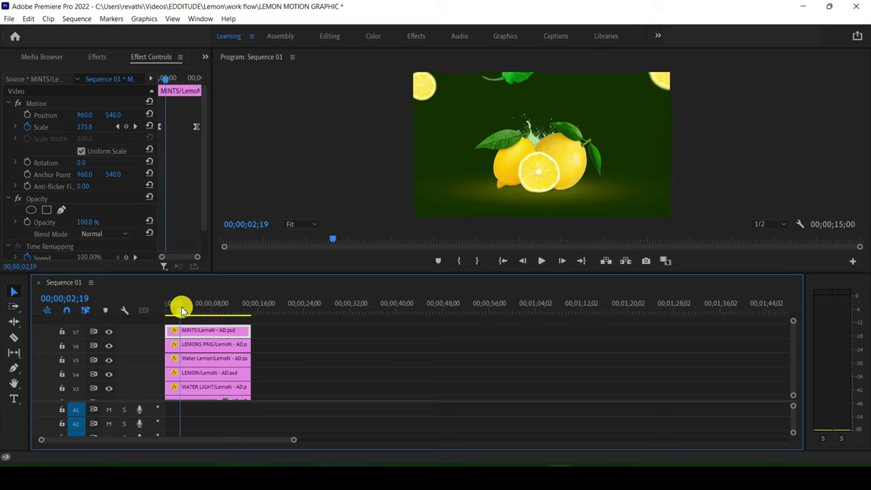
{"action": "left_click", "coordinate": [27, 162]}
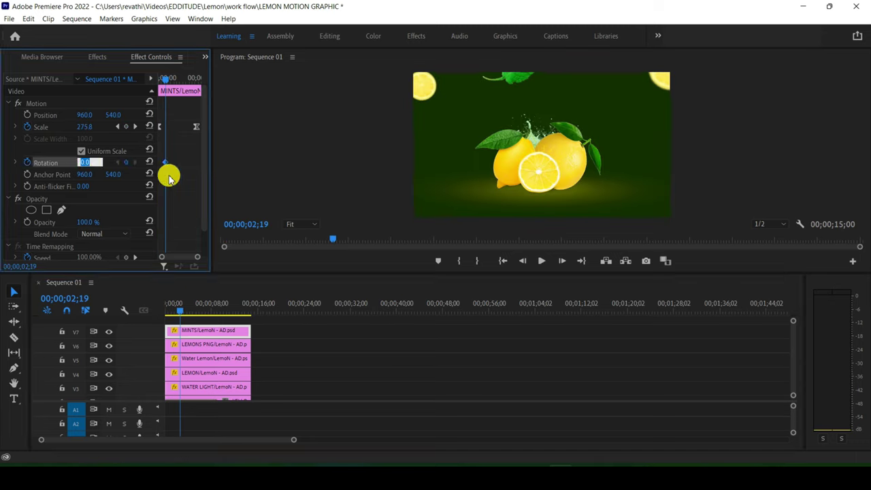
{"action": "left_click_drag", "start_coordinate": [182, 310], "coordinate": [196, 313]}
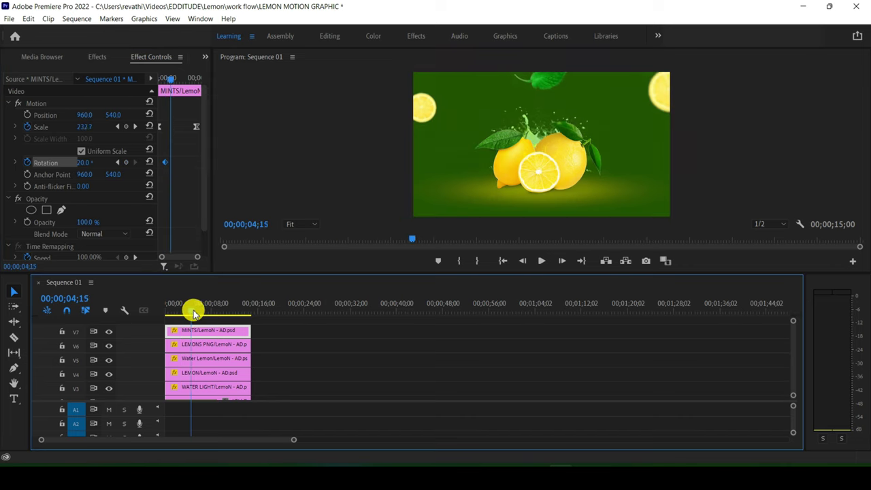
{"action": "left_click", "coordinate": [89, 161]}
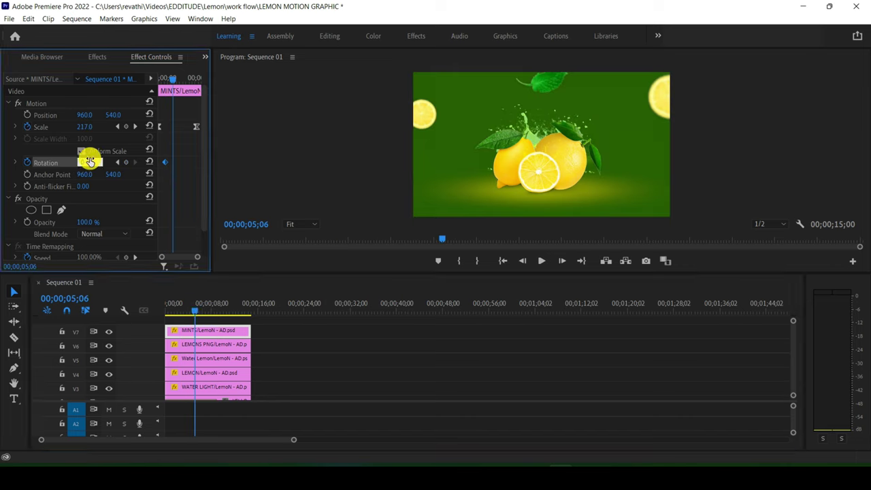
{"action": "type", "text": "0"}
{"action": "left_click_drag", "start_coordinate": [181, 311], "coordinate": [205, 312]}
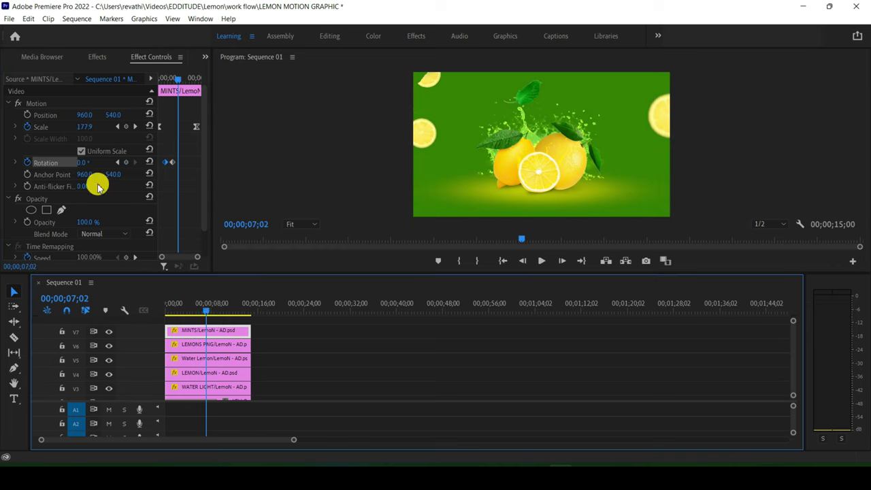
{"action": "left_click", "coordinate": [90, 161]}
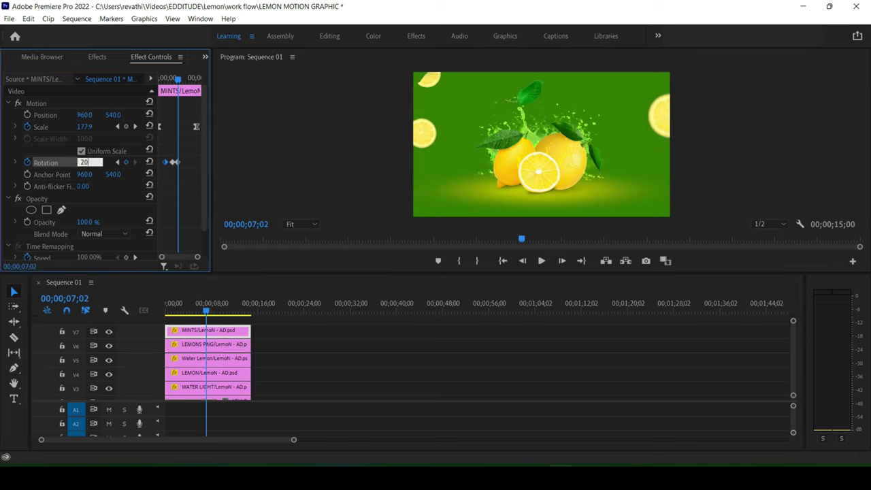
{"action": "left_click_drag", "start_coordinate": [208, 311], "coordinate": [222, 311]}
{"action": "left_click", "coordinate": [90, 161]}
{"action": "left_click_drag", "start_coordinate": [222, 312], "coordinate": [235, 316]}
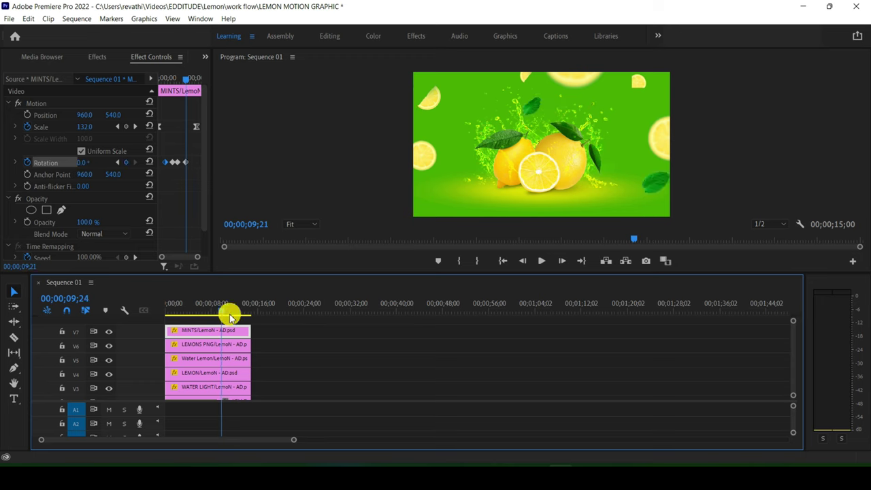
{"action": "left_click", "coordinate": [90, 162]}
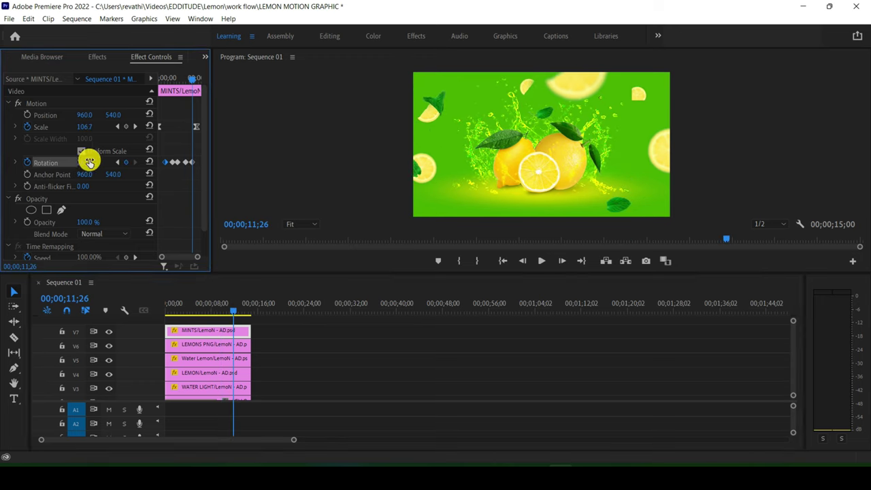
{"action": "type", "text": "20"}
Set the final 0° rotation at 13;13 and preview the whole sequence.
{"action": "left_click_drag", "start_coordinate": [239, 315], "coordinate": [240, 312]}
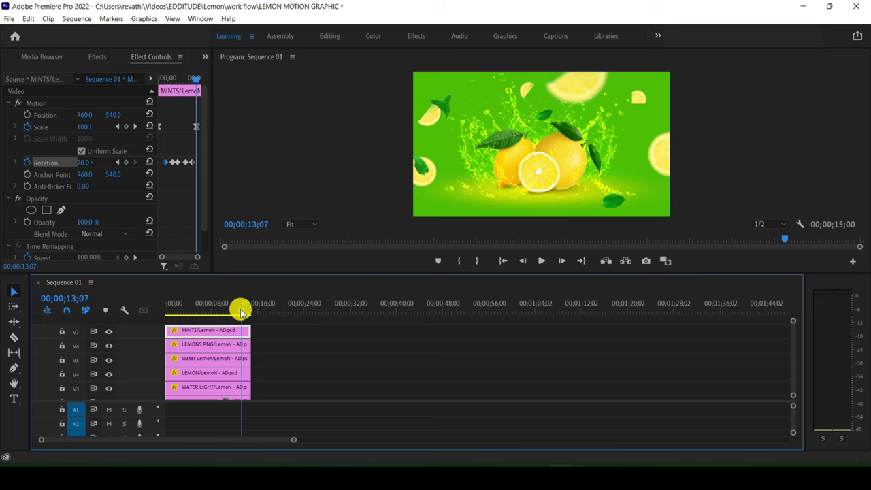
{"action": "left_click", "coordinate": [244, 311]}
{"action": "left_click", "coordinate": [85, 164]}
{"action": "left_click", "coordinate": [77, 327]}
{"action": "key", "text": "Home"}
{"action": "key", "text": "space"}
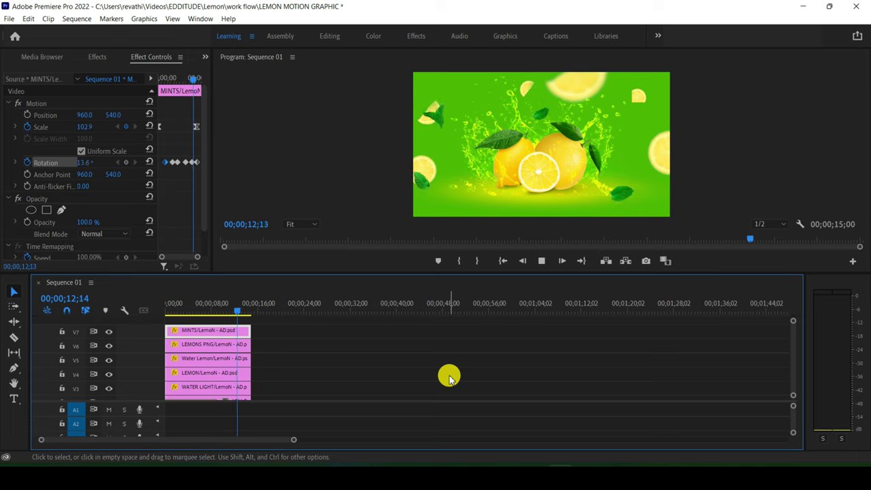
{"action": "mouse_move", "coordinate": [249, 314]}
{"action": "left_mouse_down"}
{"action": "mouse_move", "coordinate": [211, 337]}
{"action": "mouse_move", "coordinate": [139, 340]}
{"action": "left_mouse_up"}
Place the LINE layer from the project bin on a new top track.
{"action": "left_click", "coordinate": [205, 57]}
{"action": "left_click", "coordinate": [237, 79]}
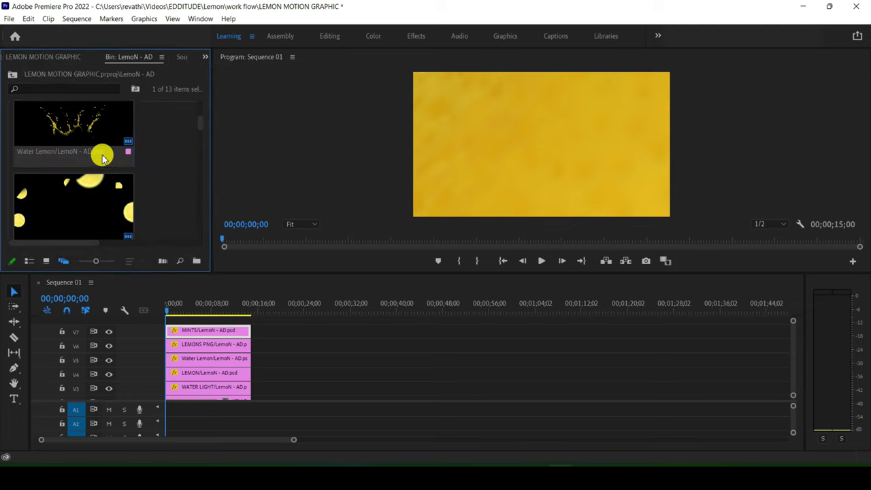
{"action": "scroll", "coordinate": [102, 158], "scroll_direction": "down", "scroll_amount": 2}
{"action": "scroll", "coordinate": [102, 158], "scroll_direction": "down", "scroll_amount": 2}
{"action": "scroll", "coordinate": [102, 158], "scroll_direction": "down", "scroll_amount": 2}
{"action": "scroll", "coordinate": [102, 158], "scroll_direction": "down", "scroll_amount": 2}
{"action": "scroll", "coordinate": [102, 158], "scroll_direction": "up", "scroll_amount": 2}
{"action": "scroll", "coordinate": [102, 158], "scroll_direction": "up", "scroll_amount": 2}
{"action": "scroll", "coordinate": [102, 158], "scroll_direction": "up", "scroll_amount": 2}
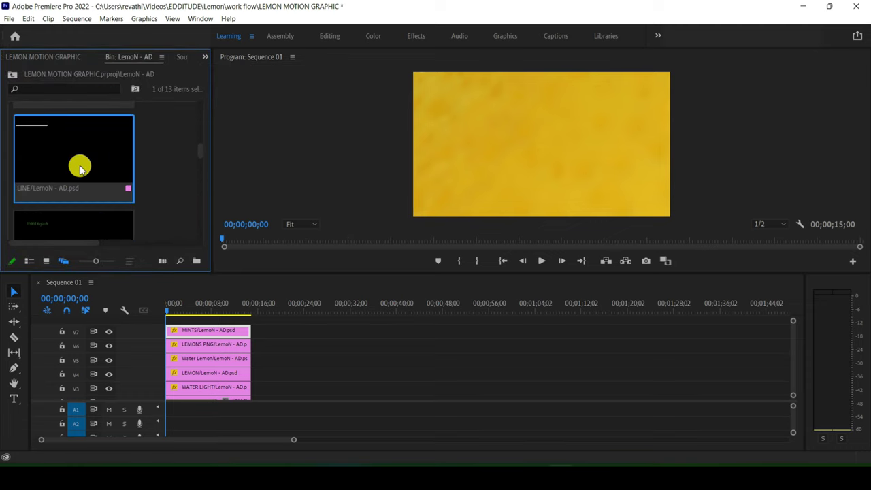
{"action": "left_click_drag", "start_coordinate": [80, 168], "coordinate": [205, 331]}
Trim the LINE clip to start at the playhead at 3;22.
{"action": "key", "text": "space"}
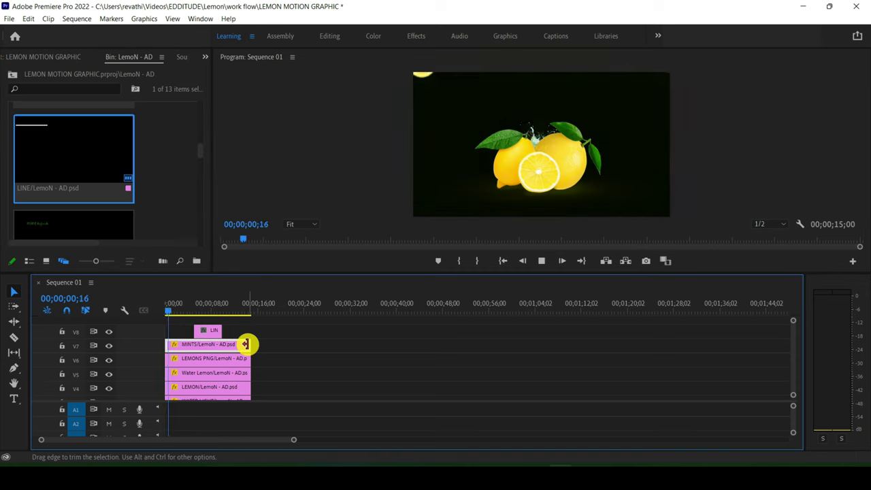
{"action": "key", "text": "space"}
{"action": "left_click_drag", "start_coordinate": [193, 330], "coordinate": [250, 331]}
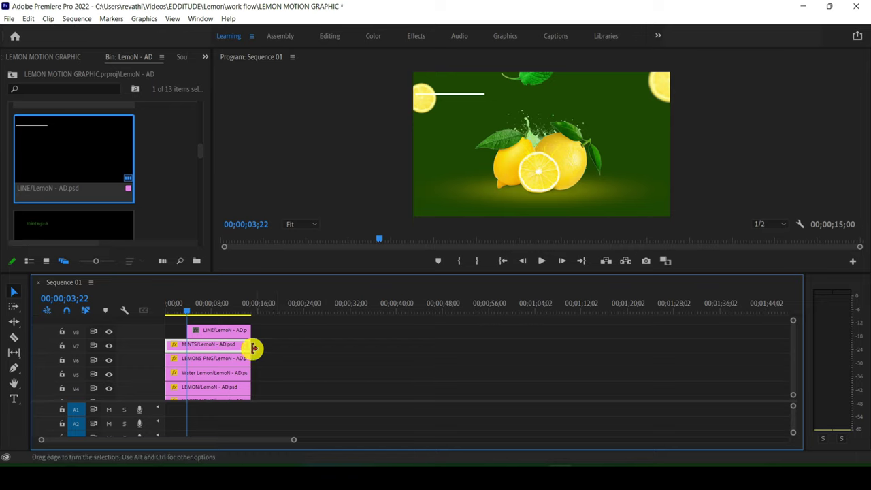
Add the Refresh and lemon title layers on new tracks above LINE.
{"action": "scroll", "coordinate": [105, 185], "scroll_direction": "down", "scroll_amount": 3}
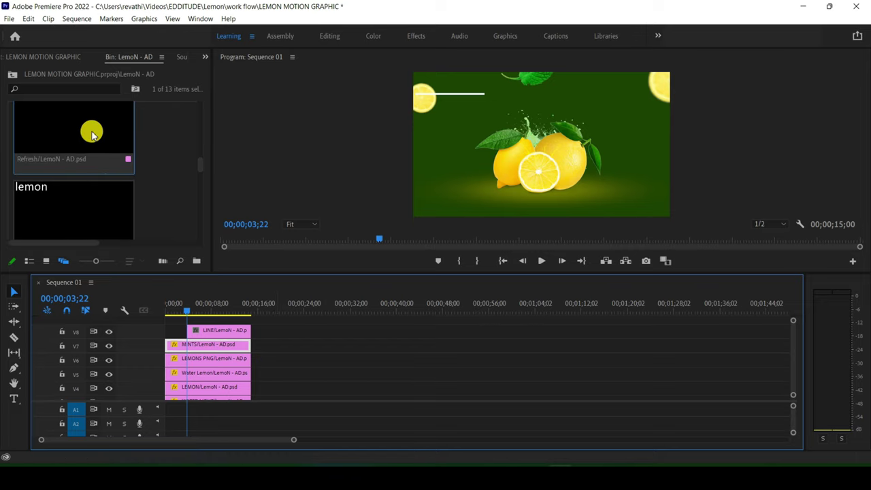
{"action": "scroll", "coordinate": [86, 177], "scroll_direction": "up", "scroll_amount": 2}
{"action": "mouse_move", "coordinate": [49, 201]}
{"action": "left_mouse_down"}
{"action": "mouse_move", "coordinate": [190, 329]}
{"action": "mouse_move", "coordinate": [250, 338]}
{"action": "left_mouse_up"}
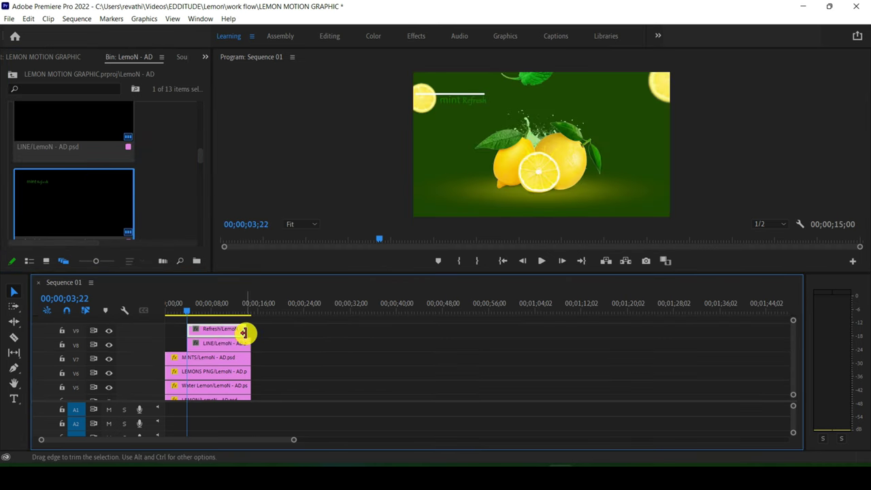
{"action": "scroll", "coordinate": [96, 175], "scroll_direction": "down", "scroll_amount": 2}
{"action": "mouse_move", "coordinate": [88, 201]}
{"action": "left_mouse_down"}
{"action": "mouse_move", "coordinate": [198, 323]}
{"action": "mouse_move", "coordinate": [188, 332]}
{"action": "mouse_move", "coordinate": [250, 334]}
{"action": "left_mouse_up"}
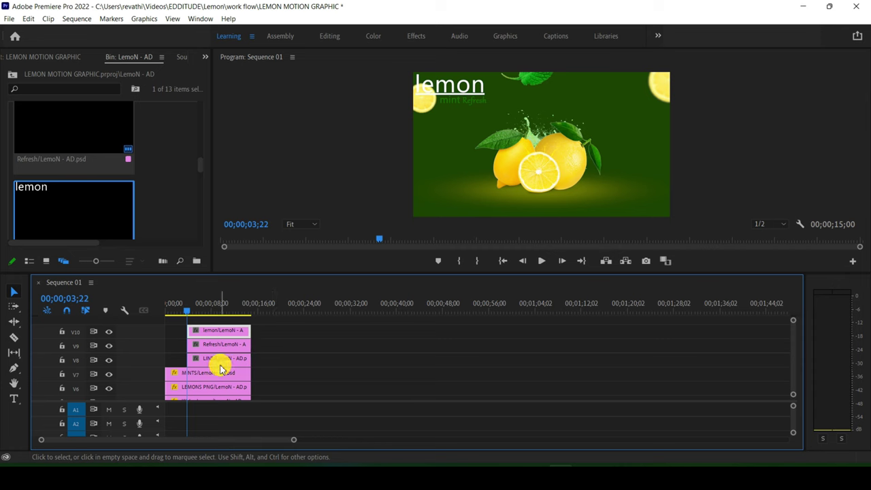
{"action": "left_click", "coordinate": [204, 56]}
{"action": "left_click", "coordinate": [220, 130]}
Set both the lemon title and LINE clips to Overlay blending.
{"action": "key", "text": "space"}
{"action": "left_click", "coordinate": [231, 332]}
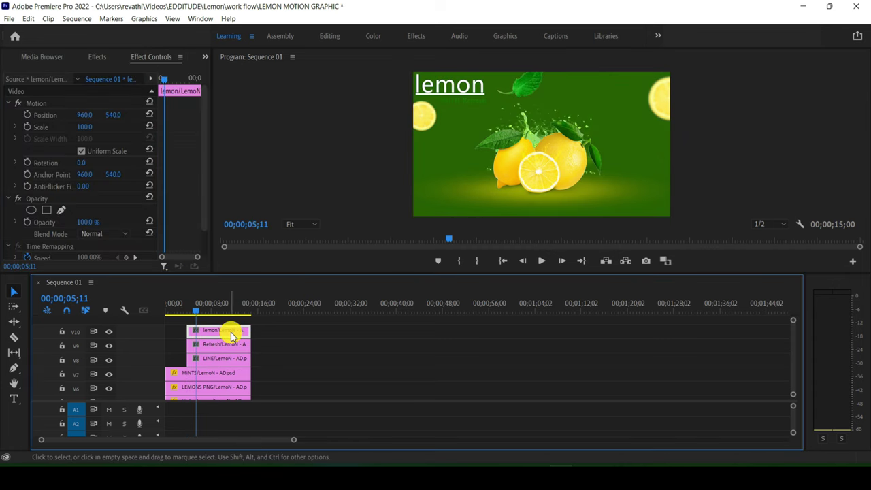
{"action": "left_click", "coordinate": [104, 233]}
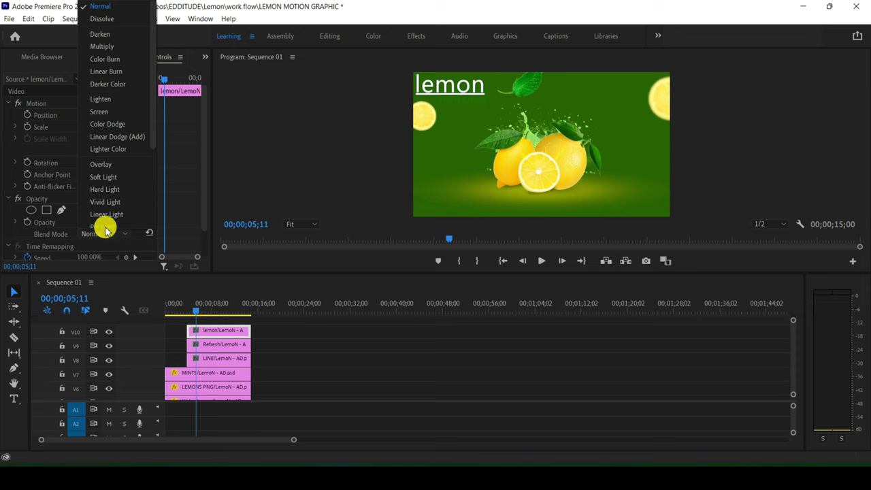
{"action": "left_click", "coordinate": [113, 169]}
{"action": "left_click", "coordinate": [211, 357]}
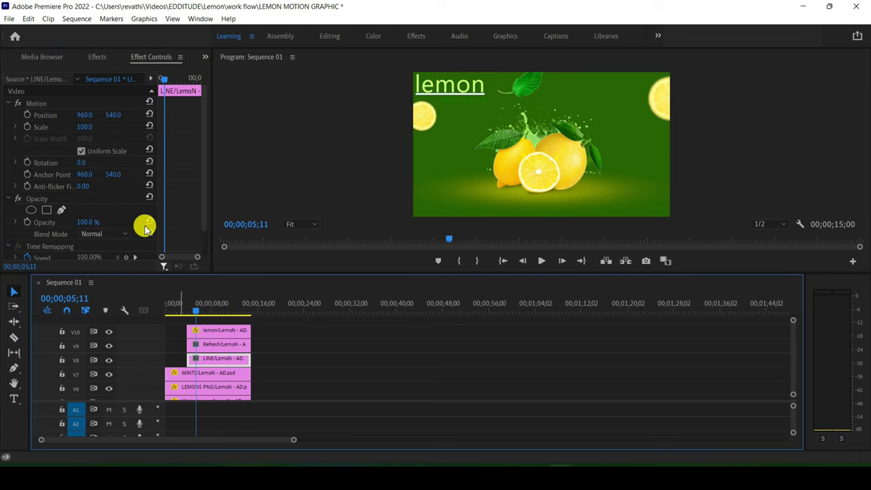
{"action": "left_click", "coordinate": [125, 233]}
{"action": "left_click", "coordinate": [116, 169]}
Set the Refresh clip to Luminosity blending.
{"action": "left_click", "coordinate": [234, 349]}
{"action": "left_click", "coordinate": [108, 232]}
{"action": "left_click", "coordinate": [111, 225]}
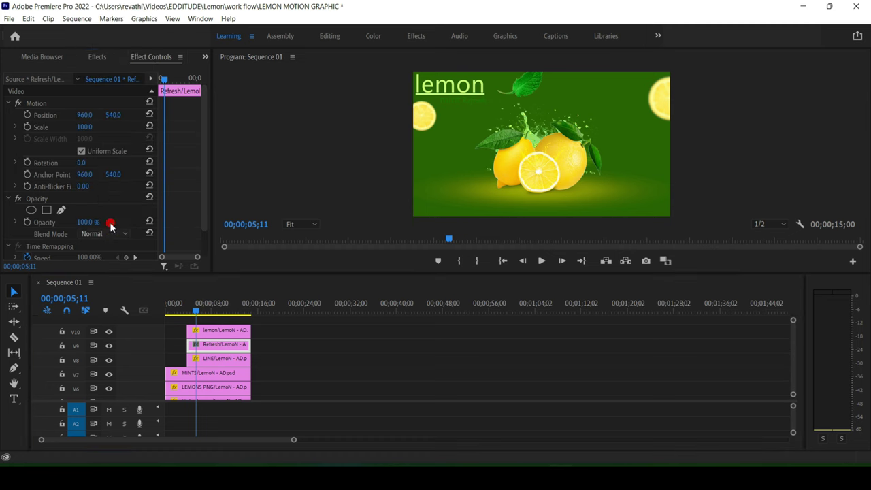
{"action": "left_click_drag", "start_coordinate": [222, 311], "coordinate": [189, 317]}
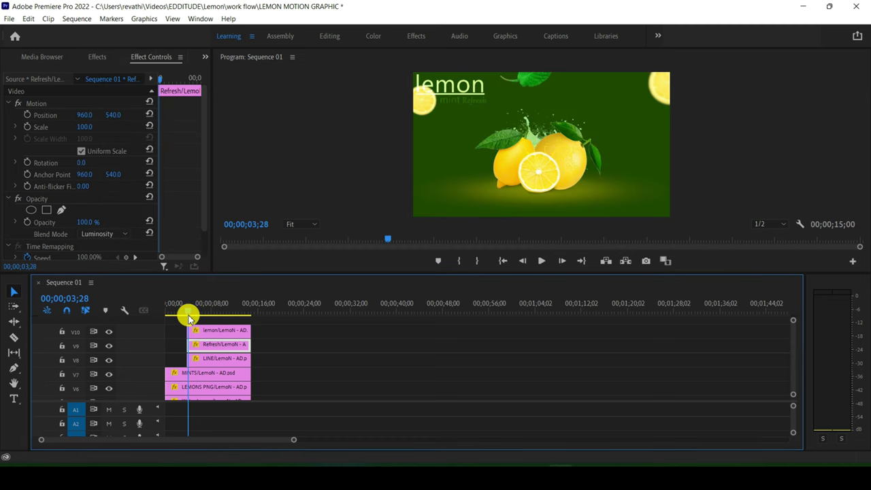
{"action": "left_click", "coordinate": [220, 332]}
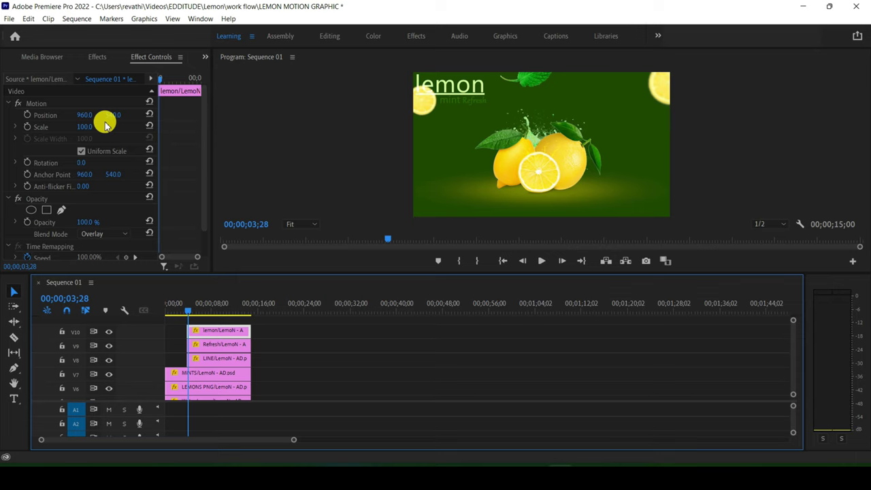
Try enlarging the lemon title's Scale to 125% and preview the result.
{"action": "left_click", "coordinate": [38, 128]}
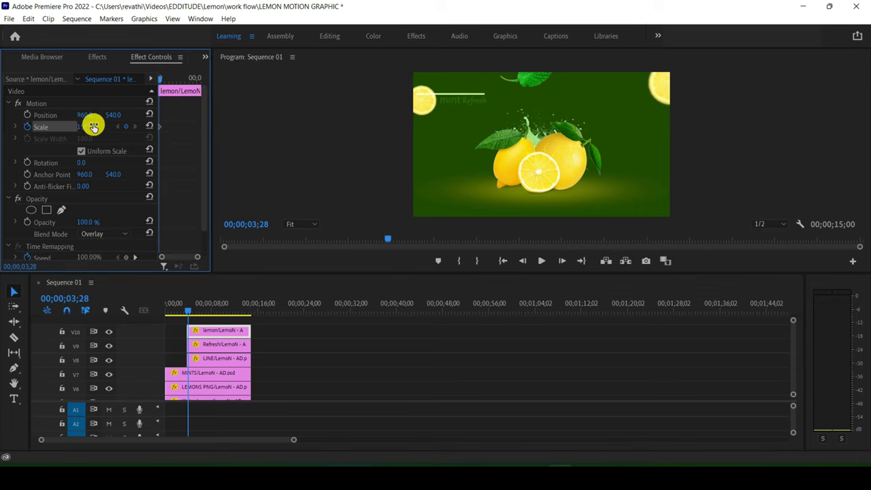
{"action": "left_click_drag", "start_coordinate": [187, 318], "coordinate": [185, 320]}
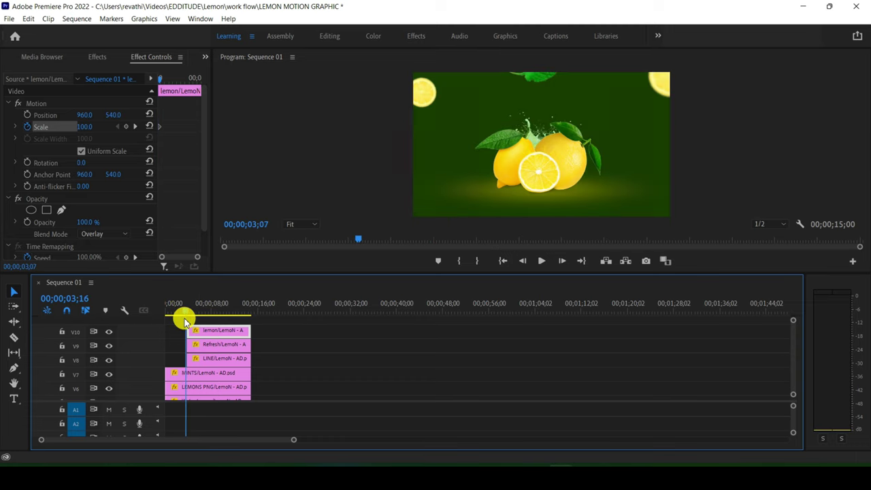
{"action": "left_click", "coordinate": [190, 335]}
{"action": "left_click", "coordinate": [218, 331]}
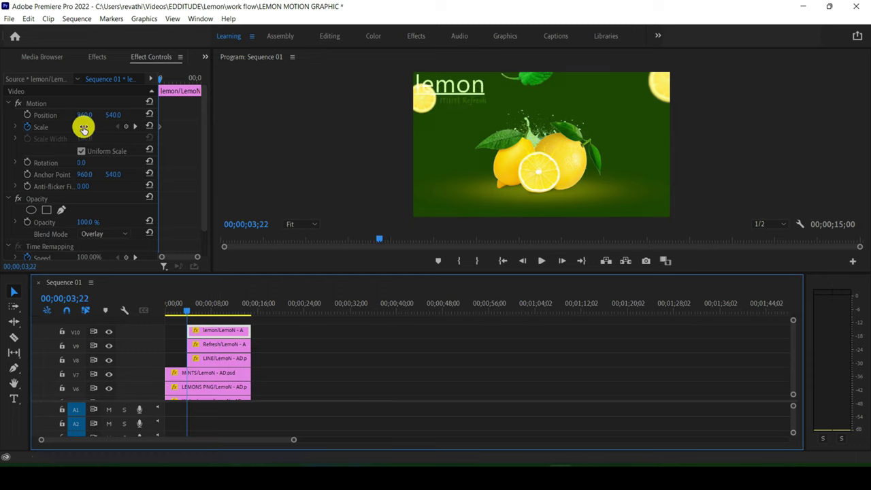
{"action": "left_click_drag", "start_coordinate": [83, 129], "coordinate": [109, 129]}
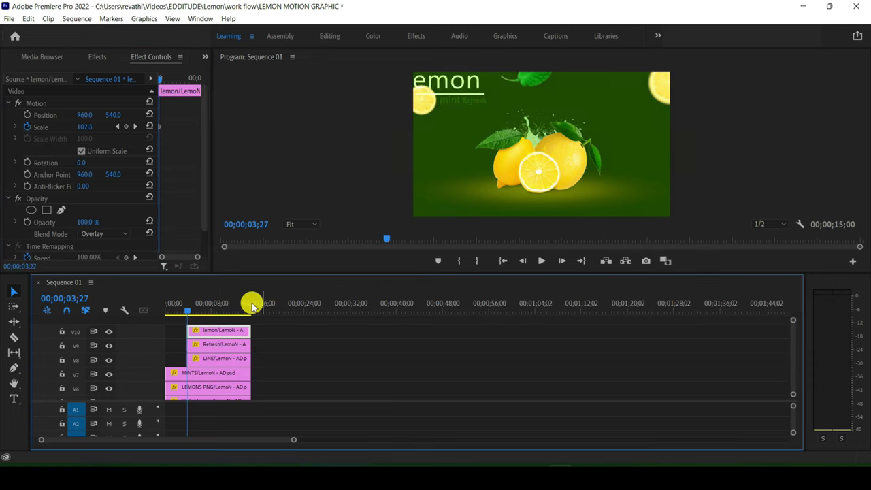
{"action": "left_click", "coordinate": [182, 310]}
{"action": "key", "text": "space"}
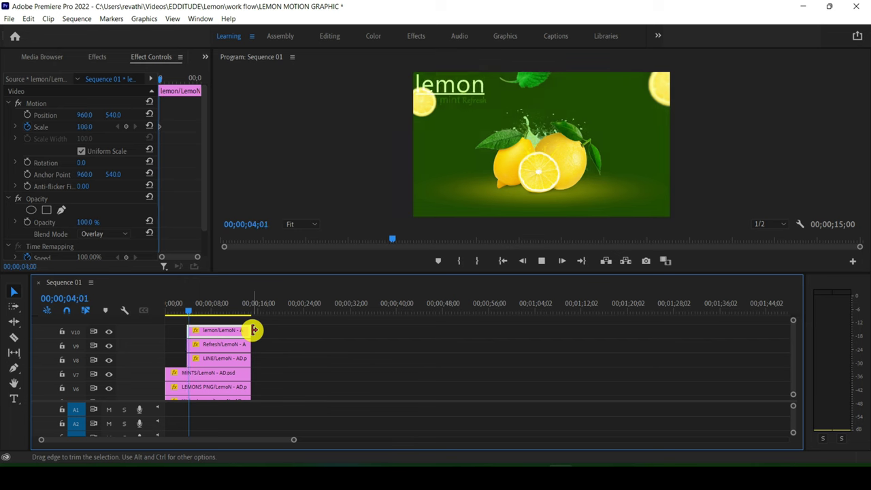
{"action": "key", "text": "space"}
Replace the old keyframes with lemon title Scale keyframes from 149 at 3;22 to 100 at 4;23.
{"action": "left_click", "coordinate": [27, 127]}
{"action": "left_click", "coordinate": [465, 250]}
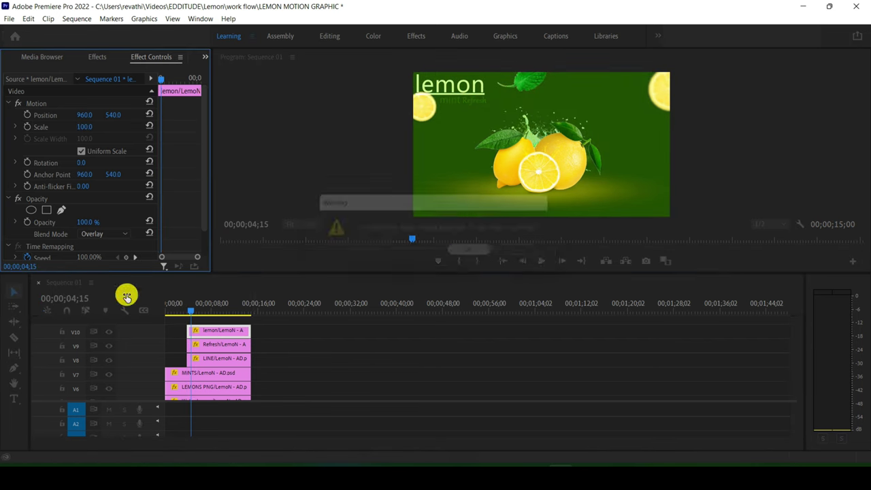
{"action": "left_click", "coordinate": [187, 311]}
{"action": "left_click_drag", "start_coordinate": [187, 315], "coordinate": [187, 314]}
{"action": "left_click", "coordinate": [28, 126]}
{"action": "left_click_drag", "start_coordinate": [189, 312], "coordinate": [194, 311]}
{"action": "left_click", "coordinate": [92, 126]}
Apply easing to the lemon title's Scale keyframes and preview the animation.
{"action": "right_click", "coordinate": [161, 129]}
{"action": "left_click", "coordinate": [205, 286]}
{"action": "left_click", "coordinate": [185, 311]}
{"action": "key", "text": "space"}
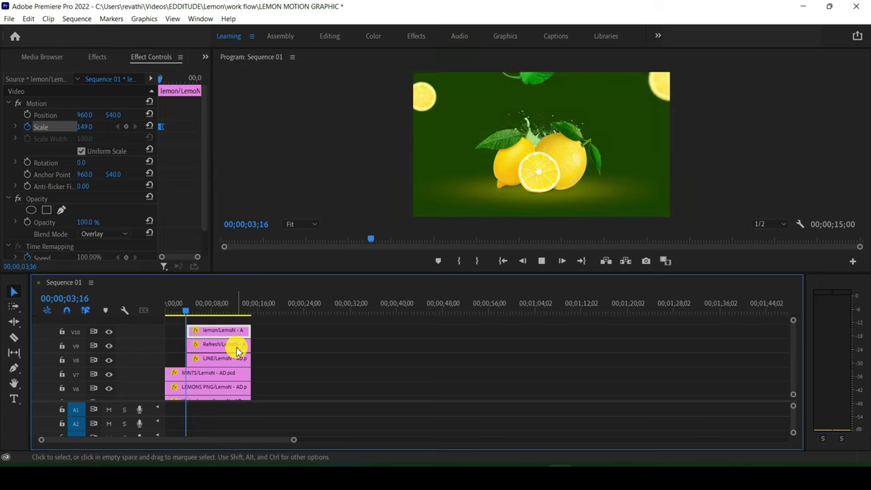
{"action": "key", "text": "space"}
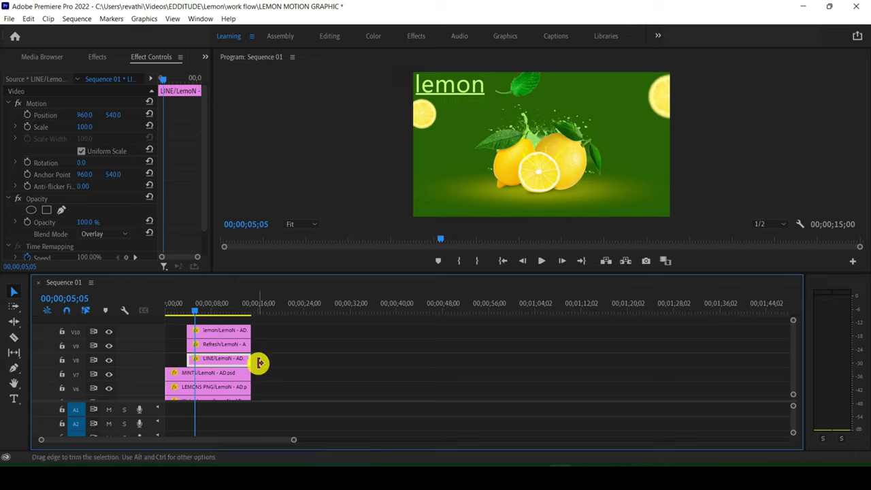
Keyframe the LINE clip's Scale from 0 at 3;22 to 100 at about 4;22.
{"action": "left_click_drag", "start_coordinate": [194, 307], "coordinate": [187, 313]}
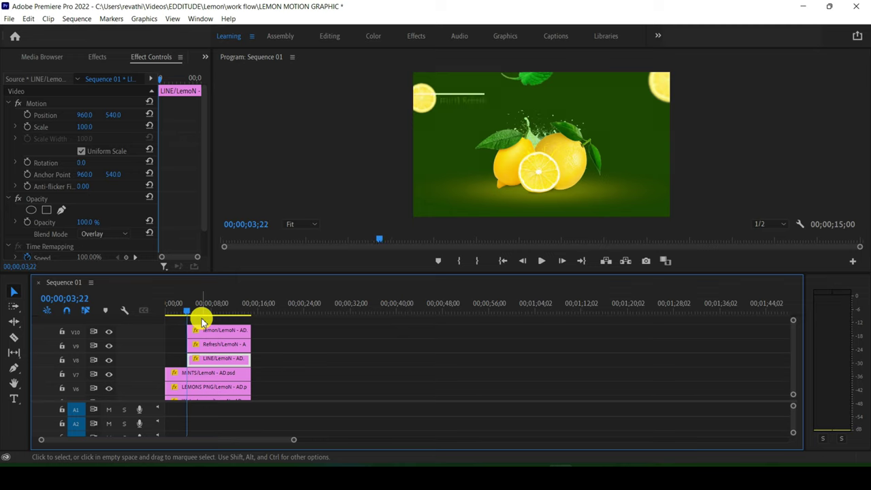
{"action": "left_click", "coordinate": [27, 127]}
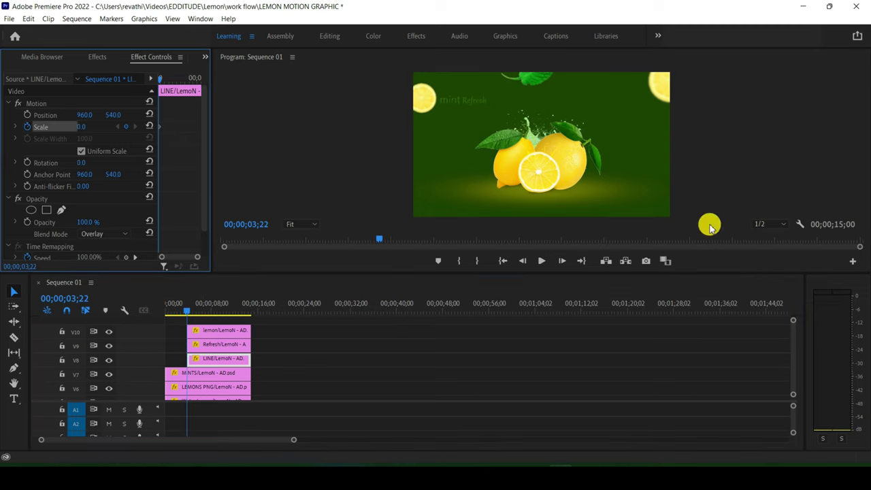
{"action": "left_click", "coordinate": [811, 240]}
{"action": "left_click_drag", "start_coordinate": [259, 303], "coordinate": [191, 325]}
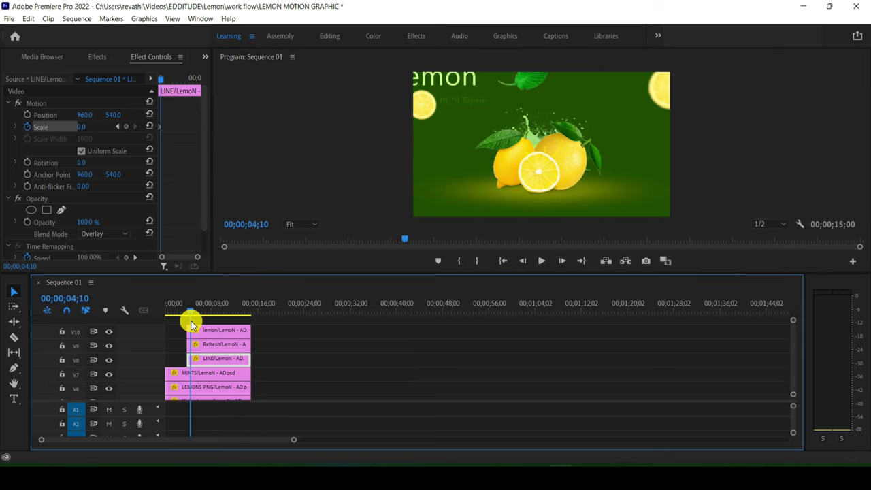
{"action": "key", "text": "space"}
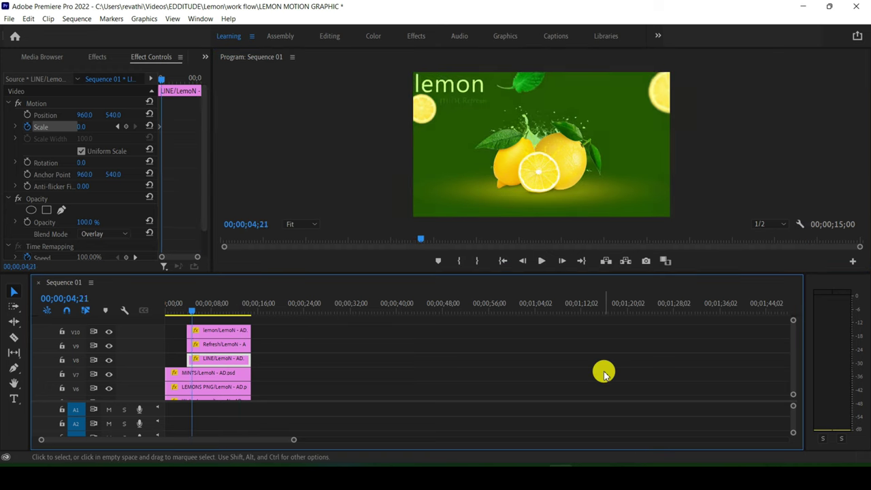
{"action": "left_click", "coordinate": [93, 125]}
Apply easing to the LINE Scale keyframes and preview the growing underline.
{"action": "right_click", "coordinate": [161, 129]}
{"action": "left_click", "coordinate": [186, 282]}
{"action": "left_click", "coordinate": [184, 310]}
{"action": "key", "text": "space"}
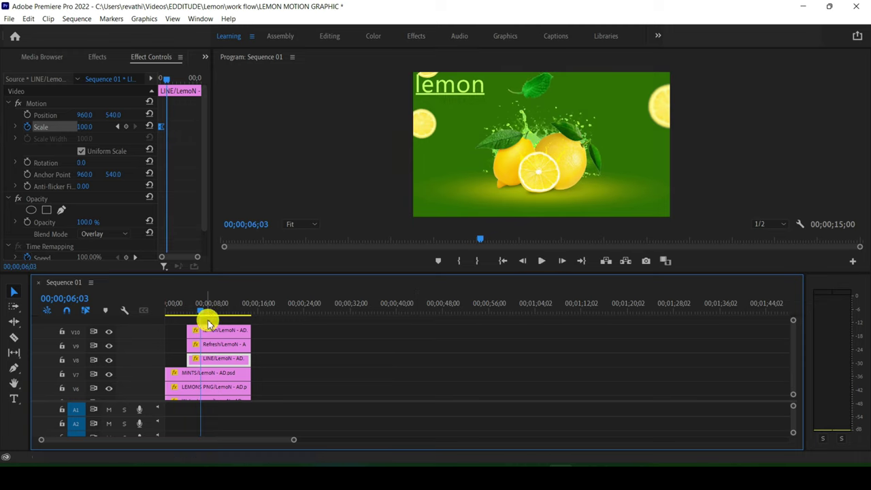
{"action": "left_click", "coordinate": [217, 344]}
{"action": "left_click_drag", "start_coordinate": [203, 312], "coordinate": [188, 322]}
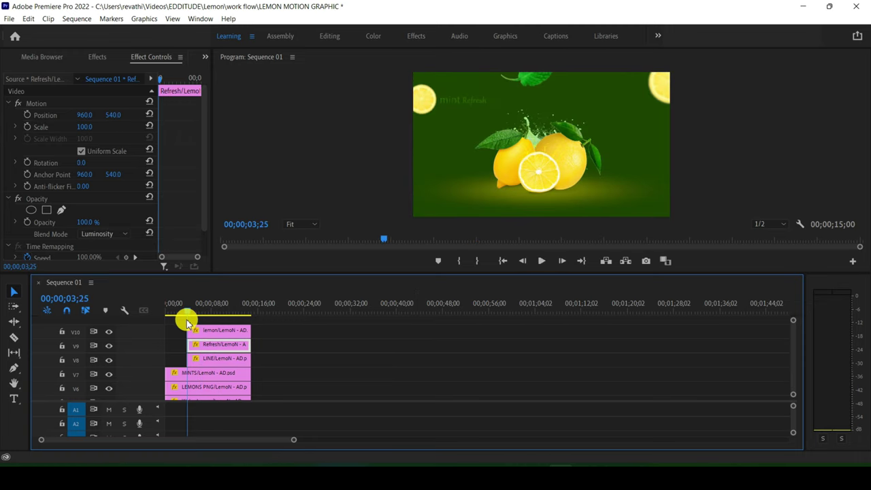
Apply the default Cross Dissolve to the Refresh clip and set its duration to 00;00;03;25.
{"action": "left_click", "coordinate": [190, 318]}
{"action": "right_click", "coordinate": [193, 343]}
{"action": "left_click", "coordinate": [223, 415]}
{"action": "double_click", "coordinate": [191, 342]}
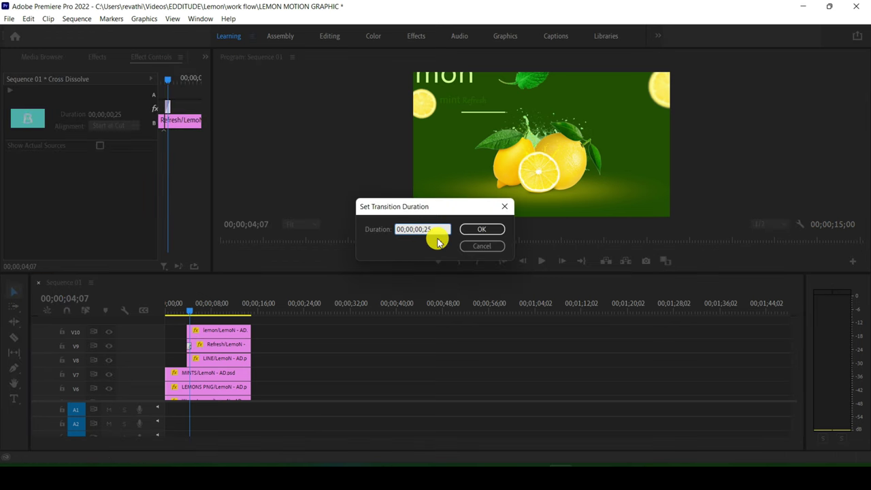
{"action": "type", "text": "325"}
{"action": "key", "text": "Return"}
Play the sequence from about 3 seconds to check the fade, then select a group of stacked clips.
{"action": "left_click_drag", "start_coordinate": [190, 312], "coordinate": [181, 312]}
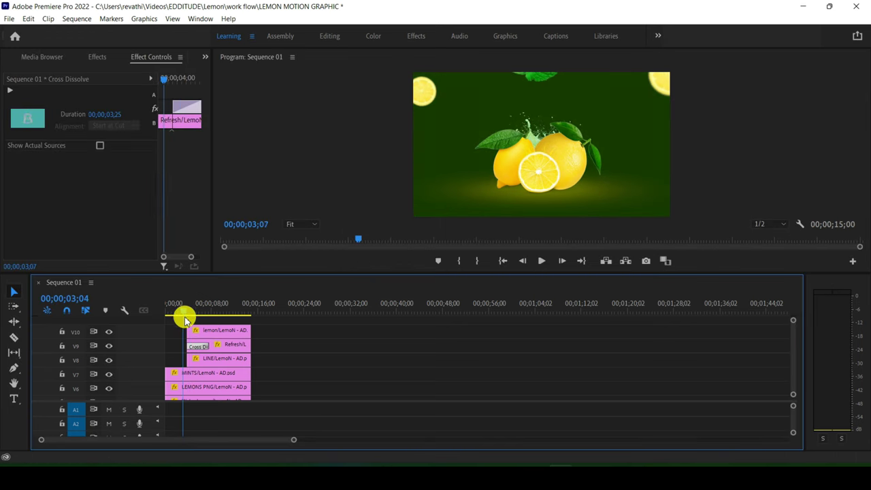
{"action": "key", "text": "space"}
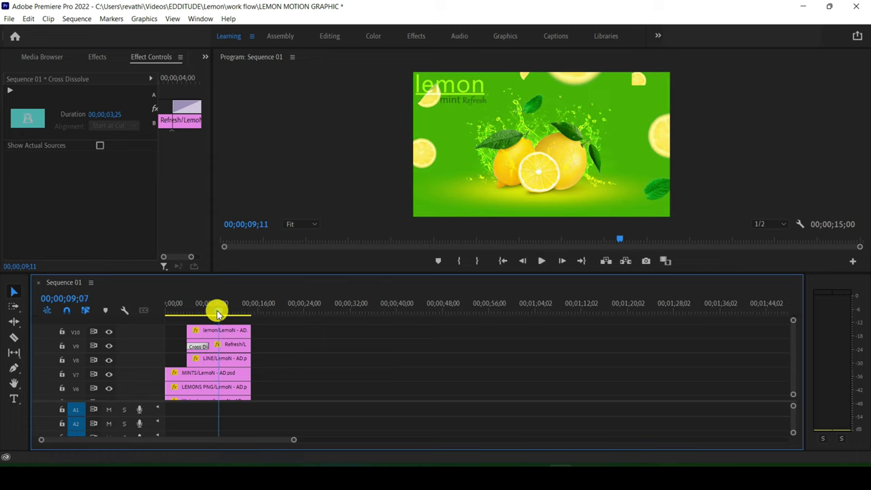
{"action": "left_click_drag", "start_coordinate": [218, 313], "coordinate": [204, 311]}
{"action": "mouse_move", "coordinate": [262, 319]}
{"action": "left_mouse_down"}
{"action": "mouse_move", "coordinate": [238, 355]}
{"action": "mouse_move", "coordinate": [245, 358]}
{"action": "mouse_move", "coordinate": [215, 360]}
{"action": "left_mouse_up"}
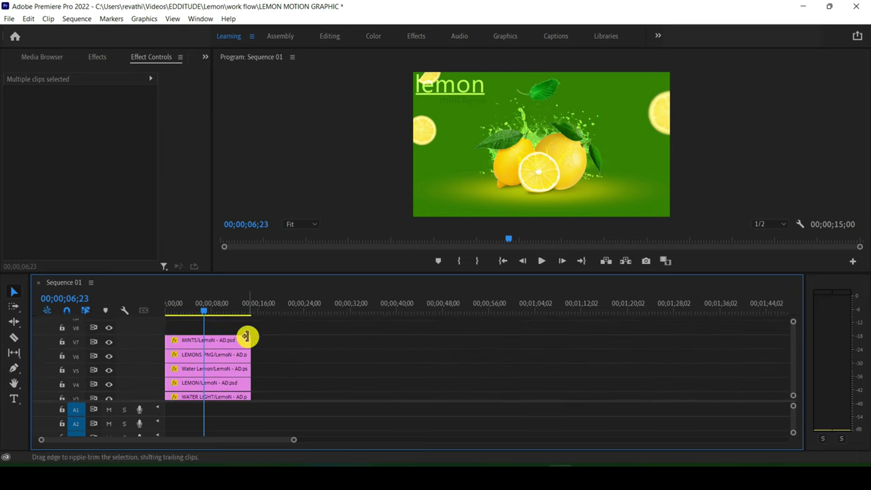
Move the MINTS, LEMONS PNG, Water Lemon and LEMON clips up a track, leaving V4 free.
{"action": "left_click_drag", "start_coordinate": [272, 330], "coordinate": [229, 381]}
{"action": "left_click_drag", "start_coordinate": [235, 347], "coordinate": [236, 329]}
{"action": "key", "text": "minus"}
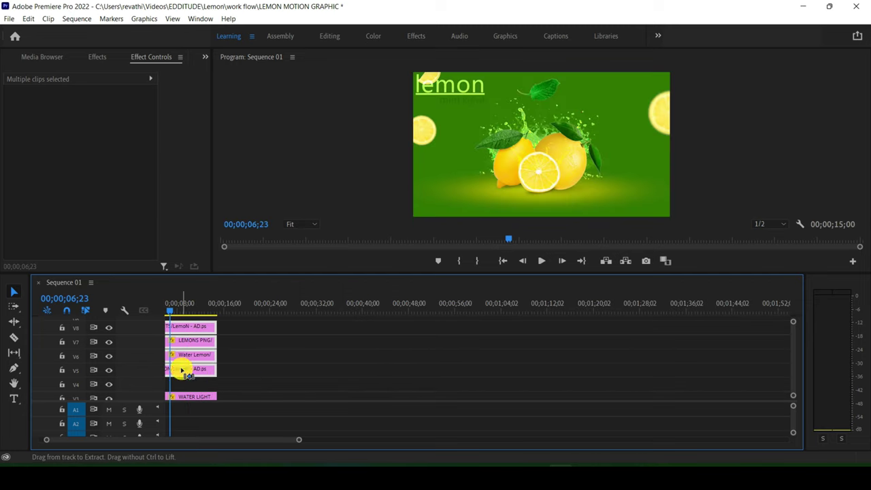
{"action": "key", "text": "minus"}
{"action": "key", "text": "minus"}
{"action": "key", "text": "minus"}
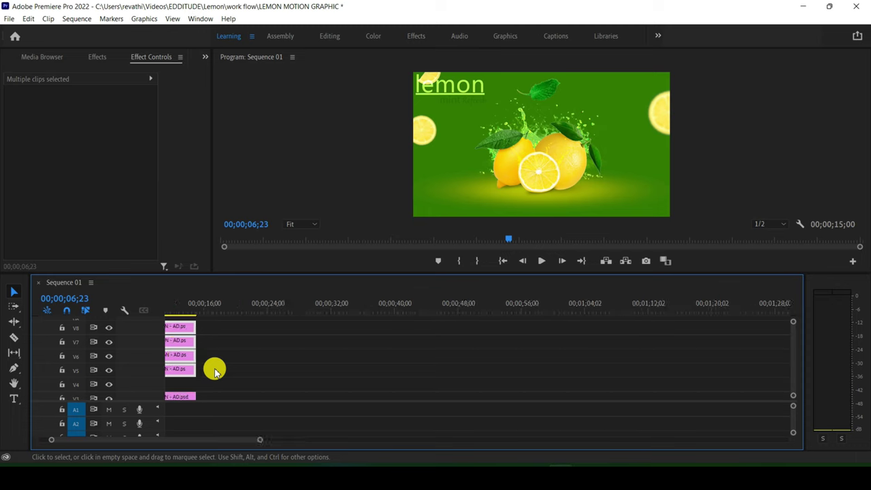
{"action": "left_click_drag", "start_coordinate": [43, 443], "coordinate": [142, 439]}
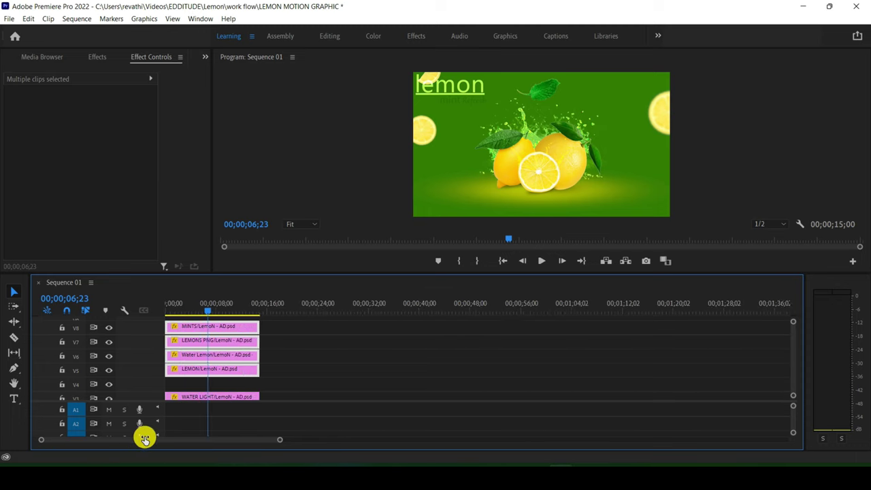
{"action": "scroll", "coordinate": [211, 359], "scroll_direction": "down", "scroll_amount": 1}
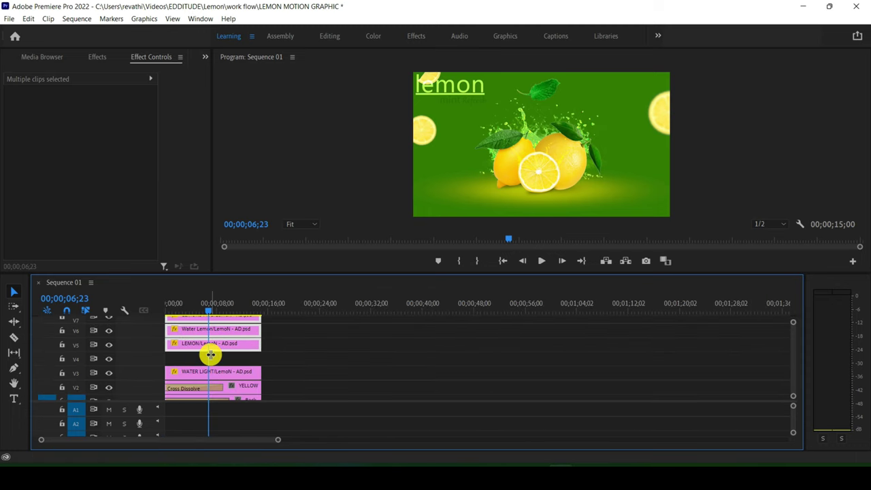
{"action": "left_click_drag", "start_coordinate": [212, 354], "coordinate": [242, 373]}
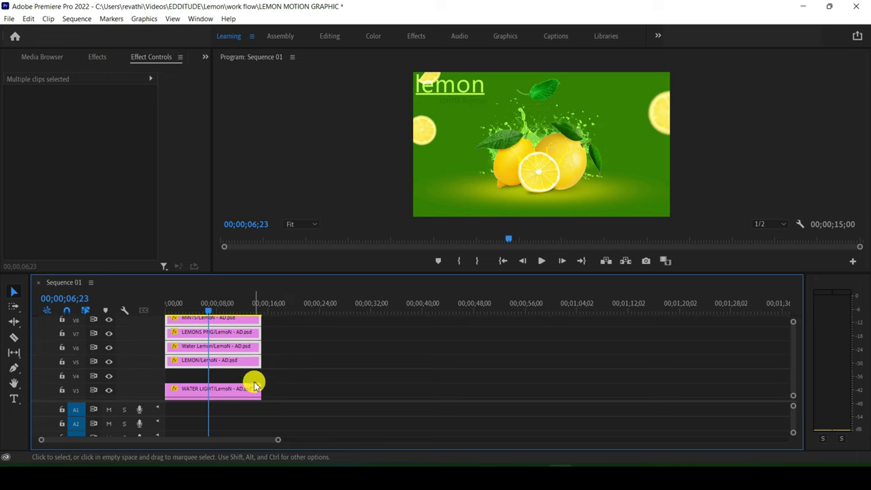
{"action": "left_click_drag", "start_coordinate": [241, 373], "coordinate": [240, 369]}
Place the YELLOW LIGHT clip from the LemoN - AD bin onto the empty V4 track.
{"action": "left_click", "coordinate": [205, 56]}
{"action": "left_click", "coordinate": [231, 70]}
{"action": "double_click", "coordinate": [91, 119]}
{"action": "scroll", "coordinate": [114, 200], "scroll_direction": "down", "scroll_amount": 5}
{"action": "mouse_move", "coordinate": [113, 196]}
{"action": "left_mouse_down"}
{"action": "mouse_move", "coordinate": [233, 376]}
{"action": "mouse_move", "coordinate": [194, 374]}
{"action": "left_mouse_up"}
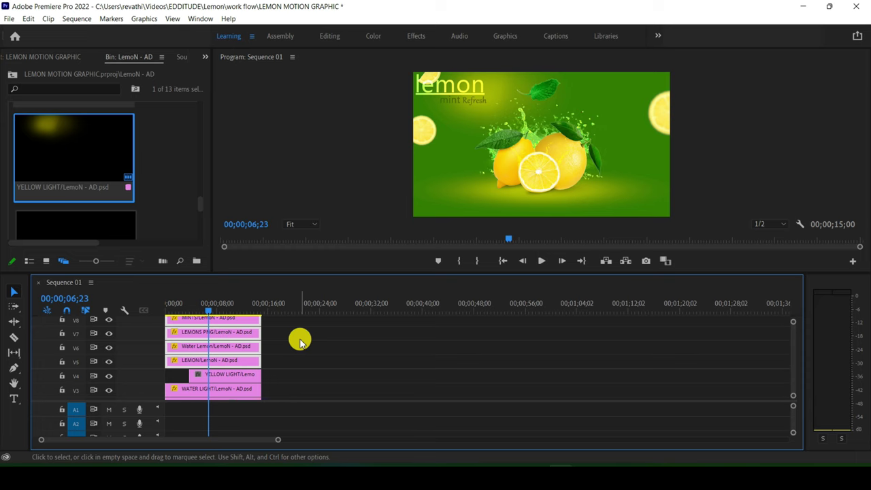
Trim YELLOW LIGHT to start near 03;24 and add the default transition at its head.
{"action": "scroll", "coordinate": [218, 336], "scroll_direction": "up", "scroll_amount": 2}
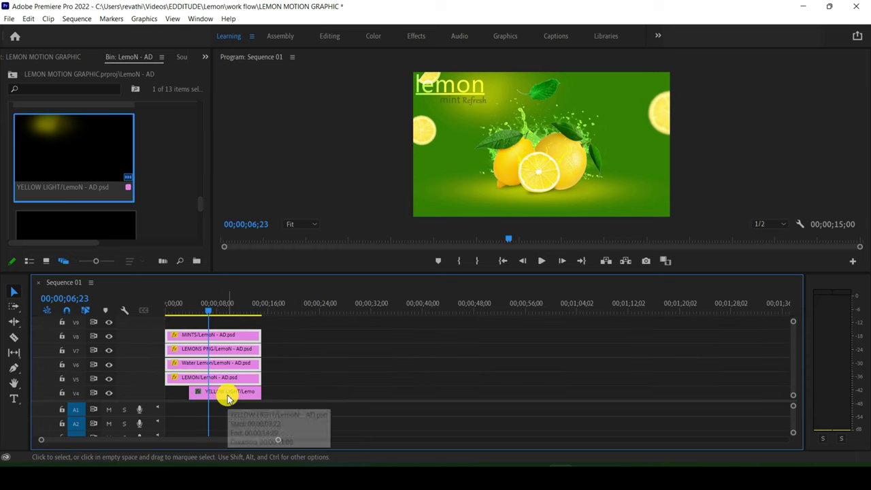
{"action": "scroll", "coordinate": [214, 351], "scroll_direction": "up", "scroll_amount": 1}
{"action": "scroll", "coordinate": [213, 344], "scroll_direction": "up", "scroll_amount": 1}
{"action": "left_click", "coordinate": [195, 314]}
{"action": "left_click_drag", "start_coordinate": [196, 314], "coordinate": [189, 314]}
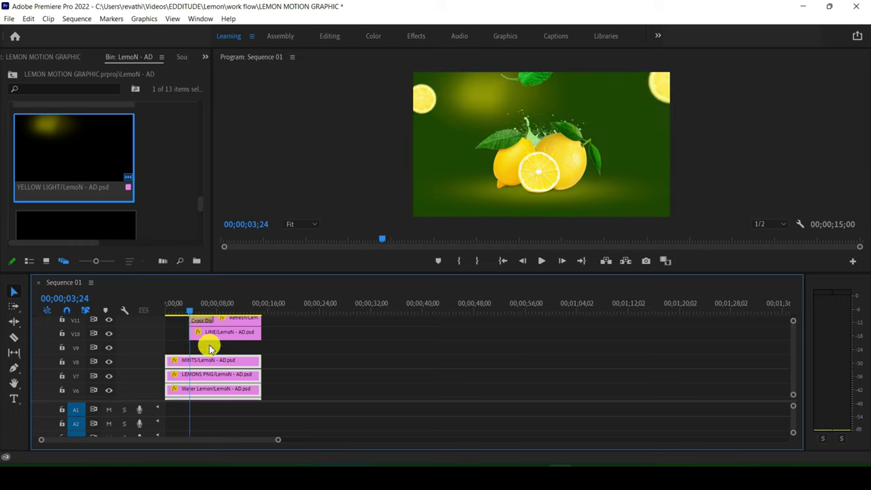
{"action": "scroll", "coordinate": [208, 352], "scroll_direction": "up", "scroll_amount": 1}
{"action": "scroll", "coordinate": [208, 340], "scroll_direction": "down", "scroll_amount": 2}
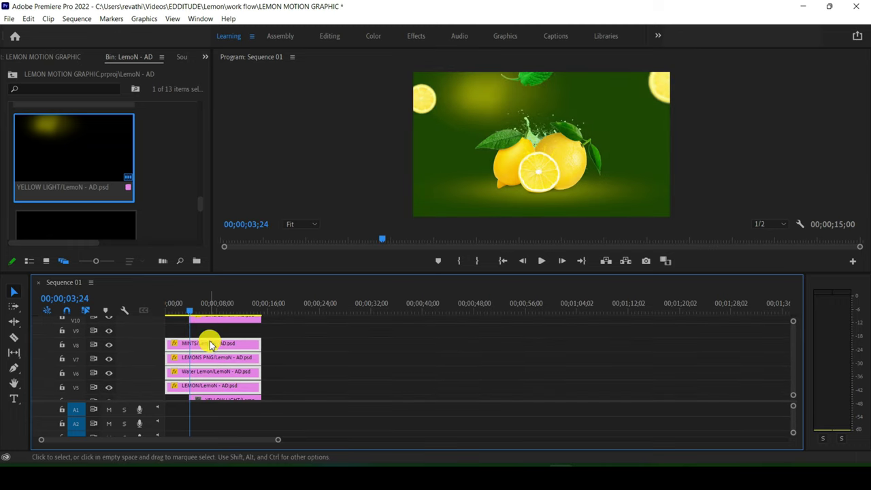
{"action": "scroll", "coordinate": [200, 377], "scroll_direction": "down", "scroll_amount": 1}
{"action": "left_click_drag", "start_coordinate": [192, 379], "coordinate": [181, 379]}
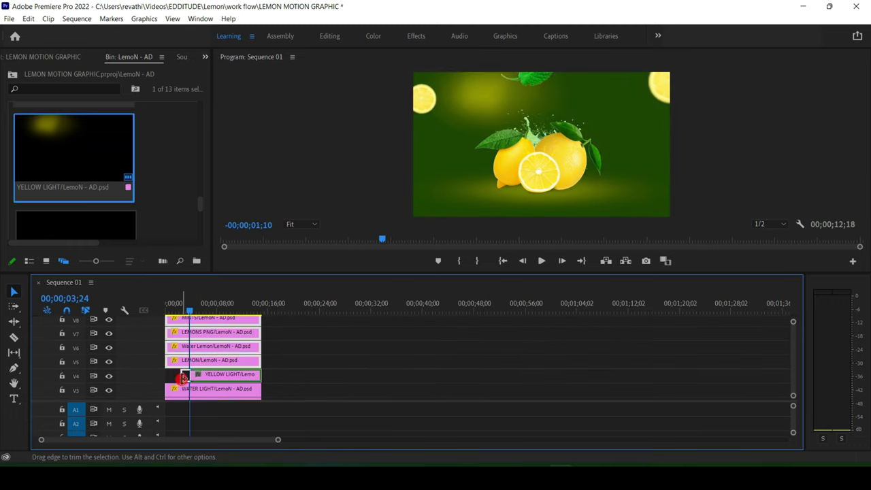
{"action": "right_click", "coordinate": [181, 376]}
{"action": "left_click", "coordinate": [221, 361]}
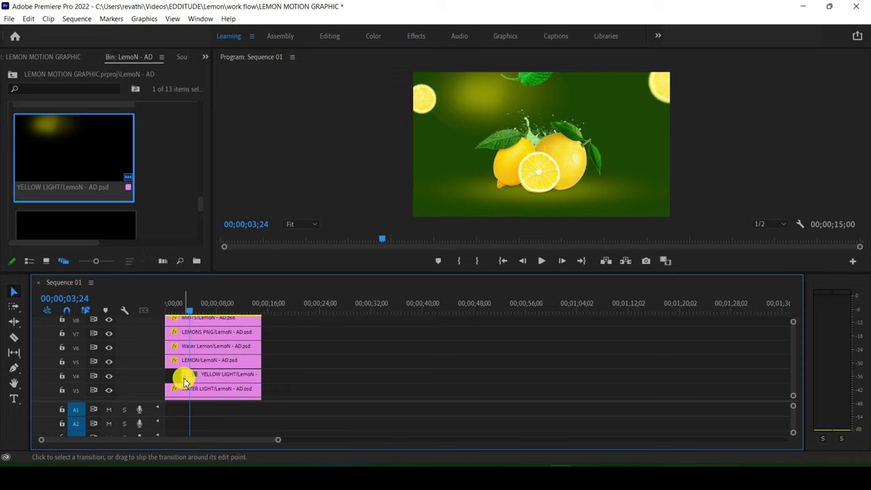
Lengthen the YELLOW LIGHT Cross Dissolve, then play the sequence from the start.
{"action": "double_click", "coordinate": [184, 381]}
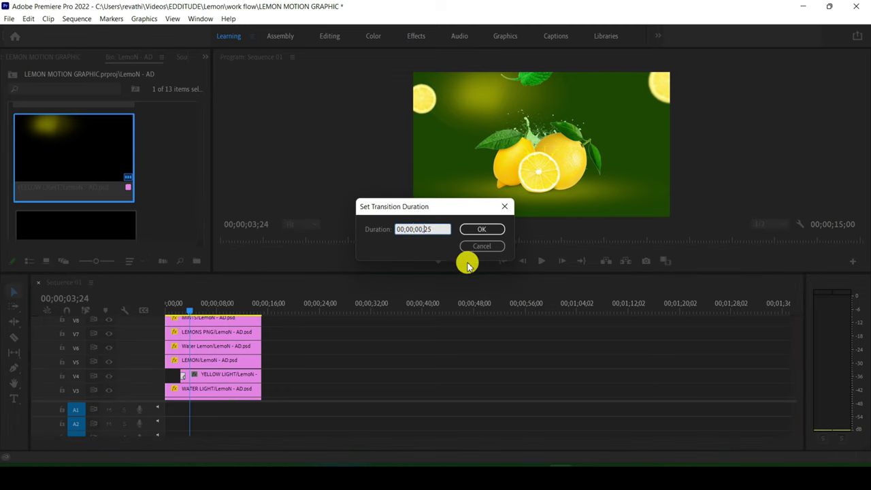
{"action": "key", "text": "Return"}
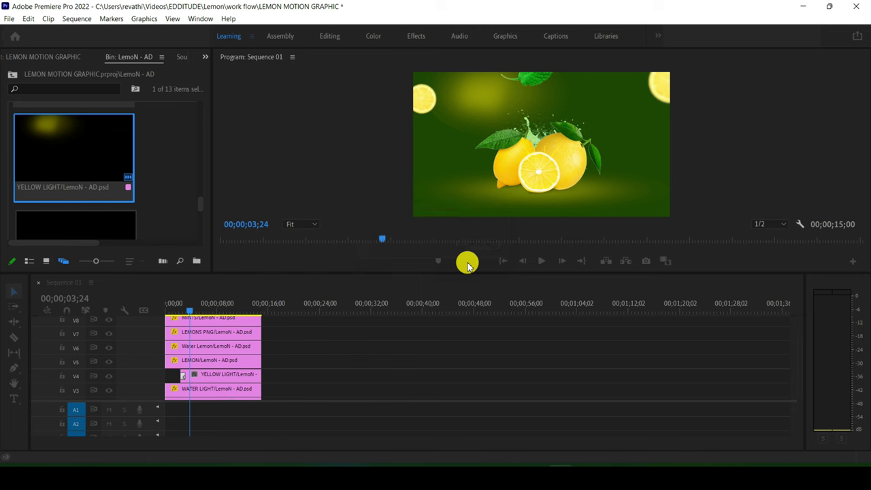
{"action": "key", "text": "Home"}
{"action": "key", "text": "space"}
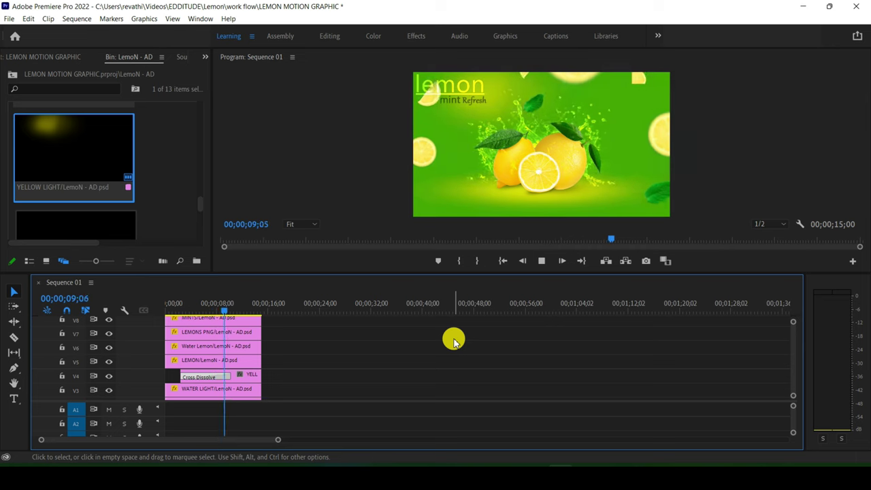
Save the project with Ctrl+S.
{"action": "key", "text": "ctrl+s"}
{"action": "scroll", "coordinate": [234, 354], "scroll_direction": "down", "scroll_amount": 2}
{"action": "scroll", "coordinate": [234, 354], "scroll_direction": "up", "scroll_amount": 3}
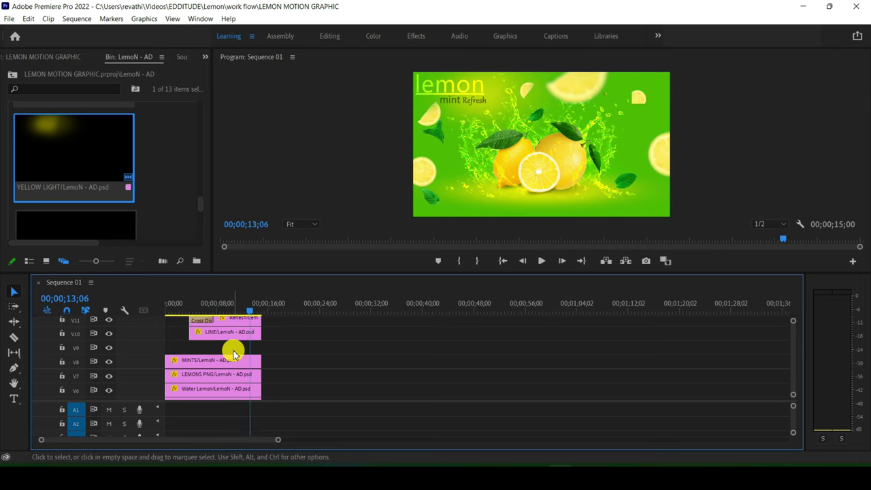
Place LIGHTS-2.png on V5 above YELLOW LIGHT, shifting the MINTS and LEMONS clips up a track.
{"action": "scroll", "coordinate": [181, 194], "scroll_direction": "down", "scroll_amount": 2}
{"action": "mouse_move", "coordinate": [86, 214]}
{"action": "left_mouse_down"}
{"action": "mouse_move", "coordinate": [189, 353]}
{"action": "mouse_move", "coordinate": [261, 346]}
{"action": "left_mouse_up"}
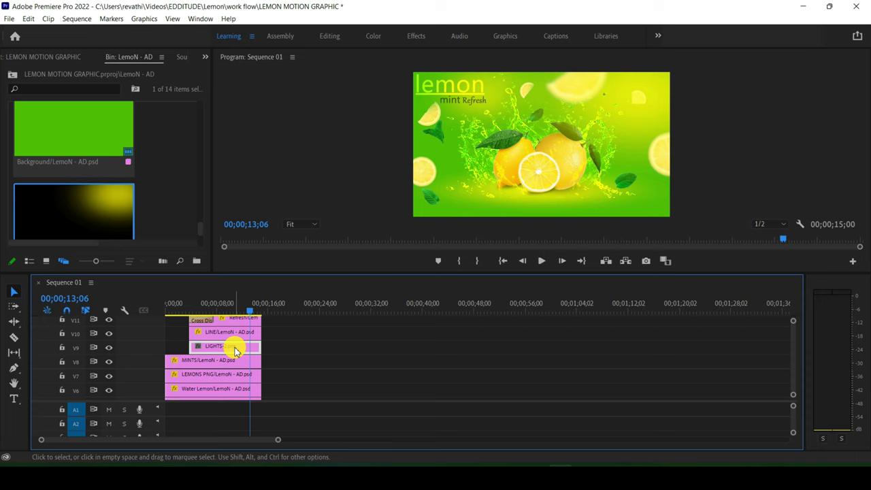
{"action": "left_click_drag", "start_coordinate": [234, 349], "coordinate": [362, 360]}
{"action": "mouse_move", "coordinate": [282, 348]}
{"action": "left_mouse_down"}
{"action": "mouse_move", "coordinate": [232, 385]}
{"action": "mouse_move", "coordinate": [229, 367]}
{"action": "left_mouse_up"}
{"action": "mouse_move", "coordinate": [343, 362]}
{"action": "left_mouse_down"}
{"action": "mouse_move", "coordinate": [235, 375]}
{"action": "mouse_move", "coordinate": [376, 362]}
{"action": "left_mouse_up"}
{"action": "scroll", "coordinate": [313, 364], "scroll_direction": "down", "scroll_amount": 2}
{"action": "left_click_drag", "start_coordinate": [245, 377], "coordinate": [243, 363]}
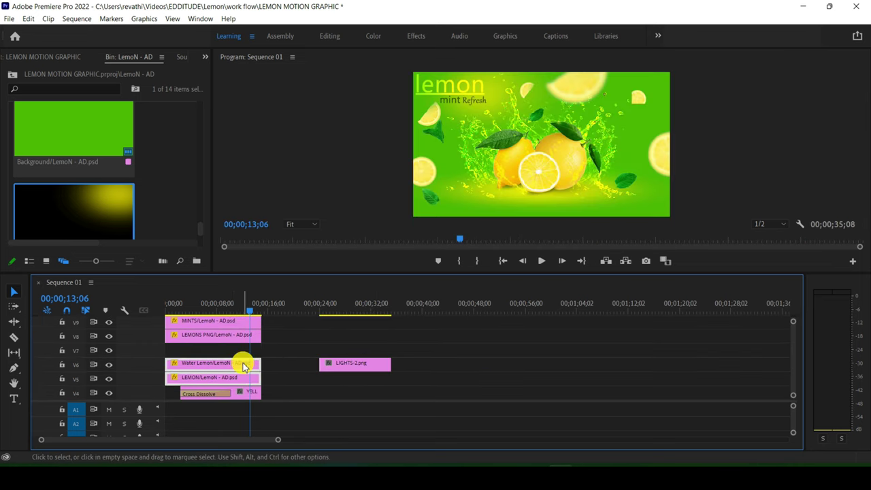
{"action": "left_click_drag", "start_coordinate": [360, 362], "coordinate": [225, 379]}
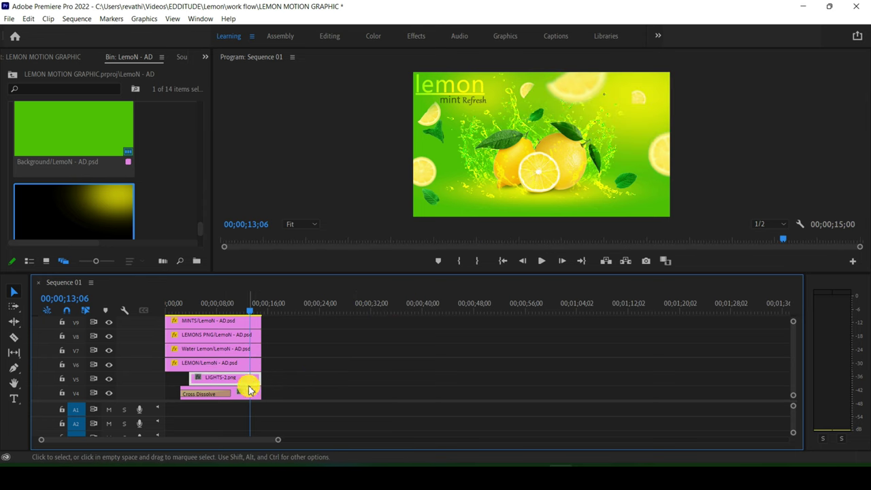
Add the default transition to the start of LIGHTS-2.png and confirm its duration.
{"action": "right_click", "coordinate": [195, 379]}
{"action": "left_click", "coordinate": [225, 356]}
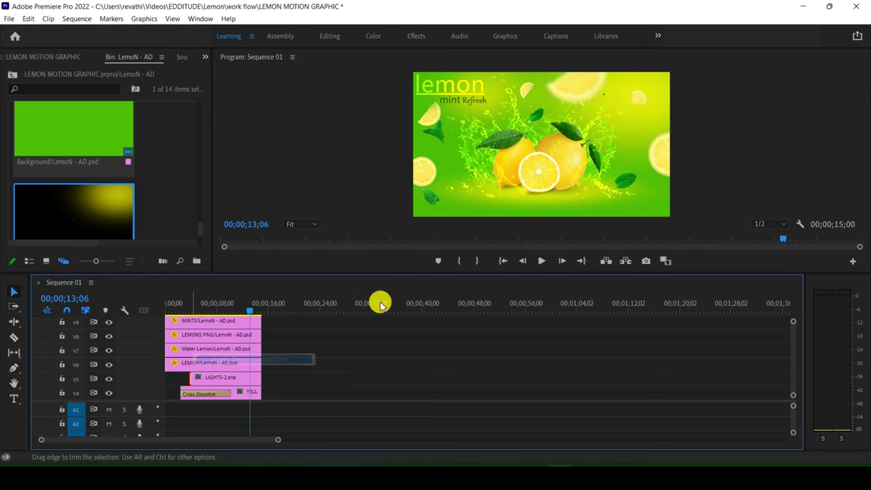
{"action": "double_click", "coordinate": [195, 381]}
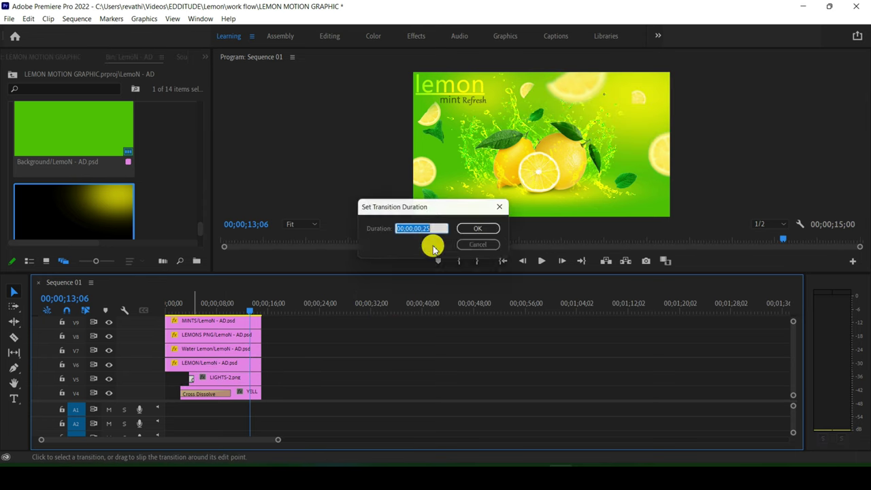
{"action": "left_click", "coordinate": [466, 232]}
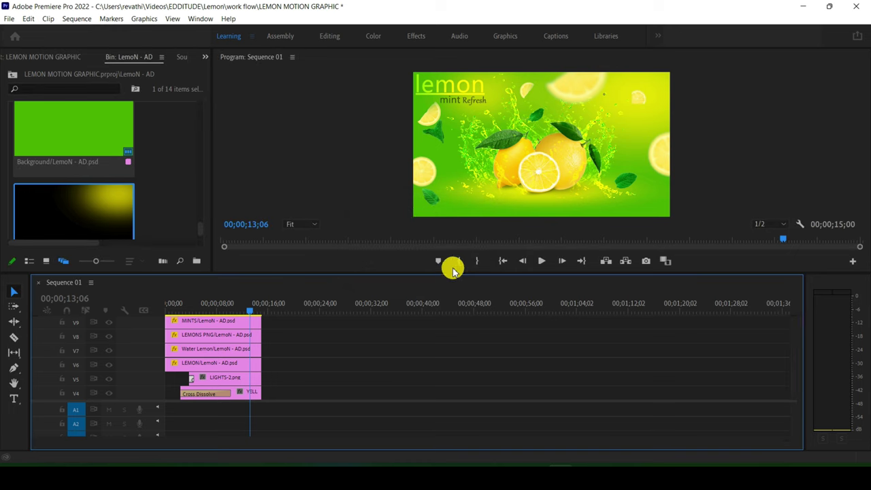
{"action": "left_click_drag", "start_coordinate": [250, 307], "coordinate": [105, 313]}
{"action": "scroll", "coordinate": [200, 339], "scroll_direction": "up", "scroll_amount": 2}
{"action": "scroll", "coordinate": [199, 338], "scroll_direction": "up", "scroll_amount": 1}
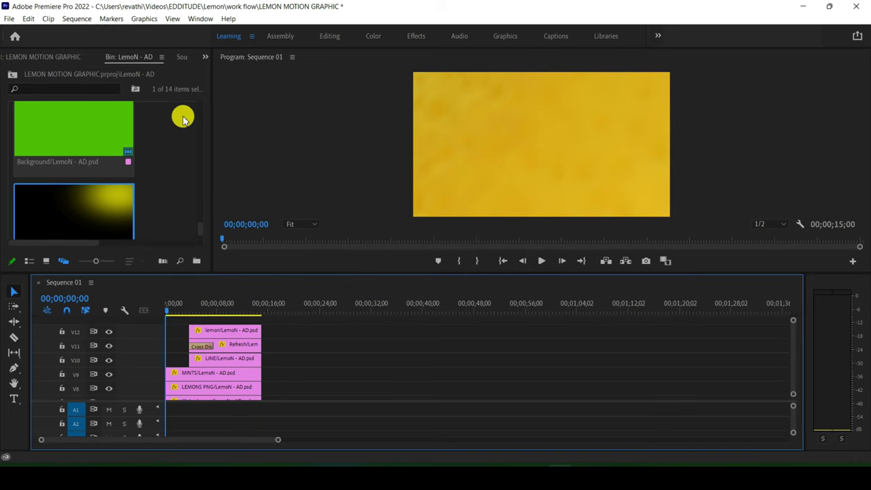
Add the Benefits clip on a new top track and show its Motion settings in Effect Controls.
{"action": "scroll", "coordinate": [173, 130], "scroll_direction": "down", "scroll_amount": 2}
{"action": "mouse_move", "coordinate": [237, 349]}
{"action": "left_mouse_down"}
{"action": "mouse_move", "coordinate": [210, 339]}
{"action": "mouse_move", "coordinate": [260, 334]}
{"action": "left_mouse_up"}
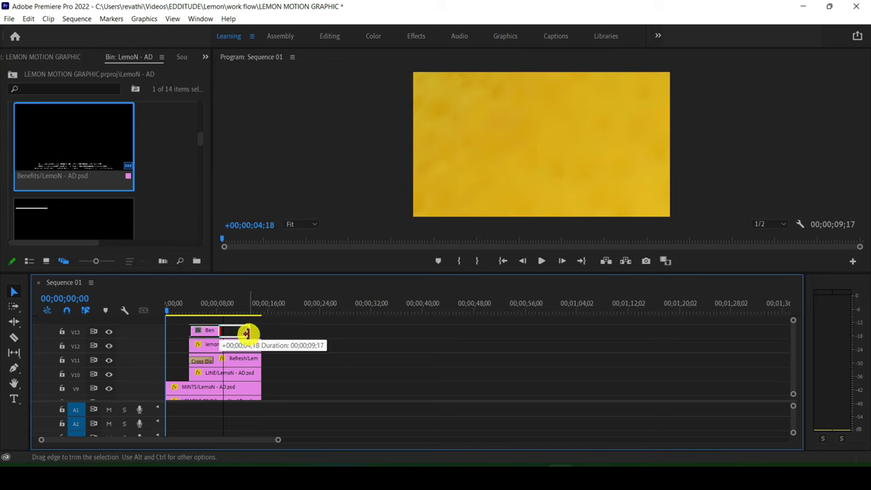
{"action": "left_click", "coordinate": [205, 57]}
{"action": "left_click", "coordinate": [220, 132]}
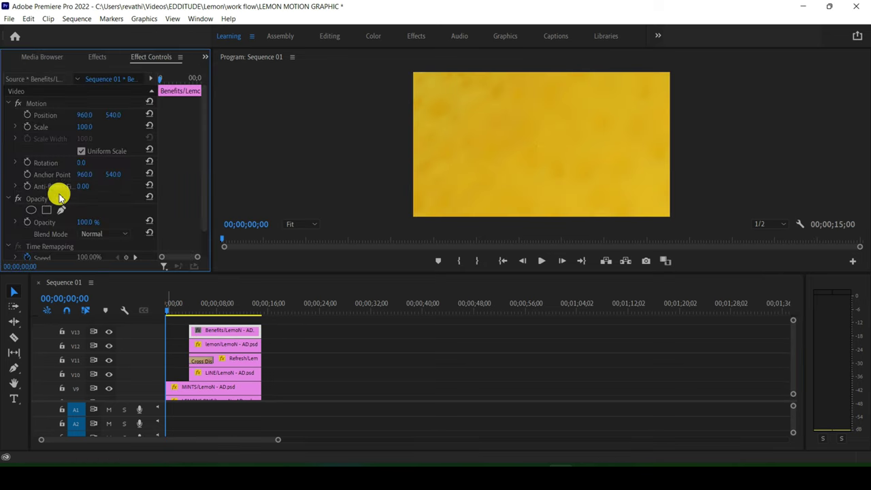
Keyframe the Benefits Scale at 130 near 4 seconds and 100 near 5 seconds.
{"action": "left_click_drag", "start_coordinate": [167, 310], "coordinate": [189, 313]}
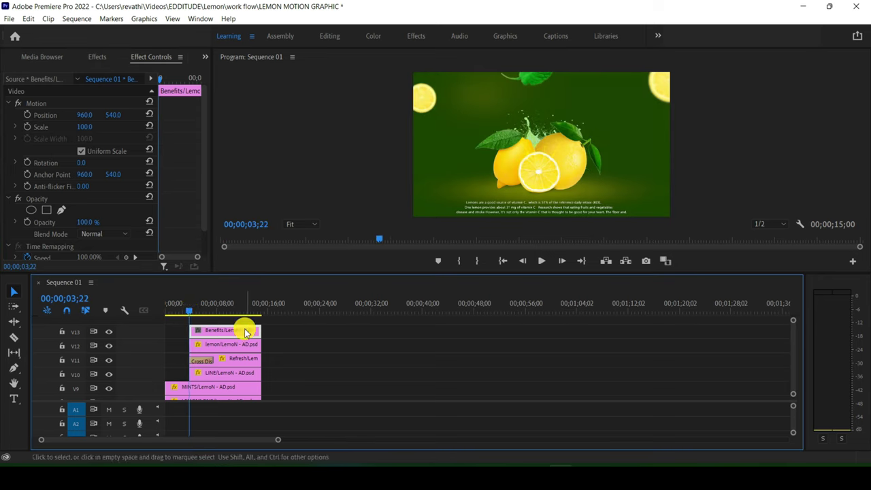
{"action": "left_click", "coordinate": [29, 131]}
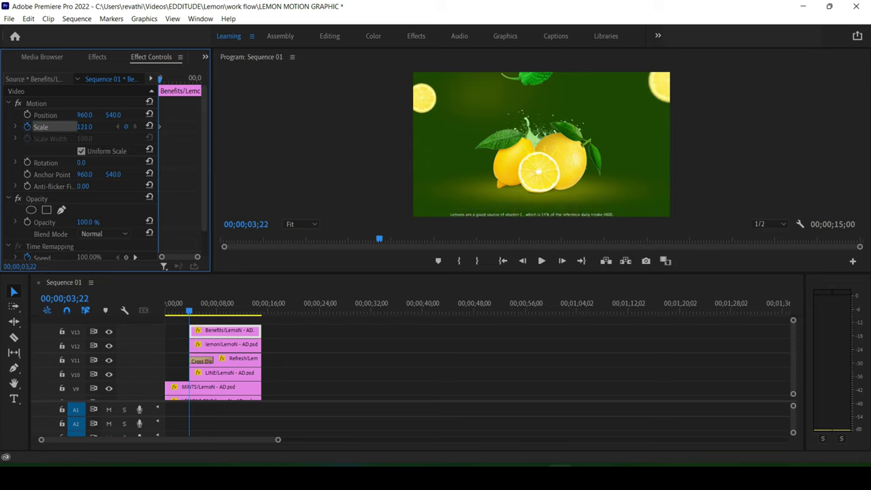
{"action": "left_click_drag", "start_coordinate": [194, 315], "coordinate": [199, 312]}
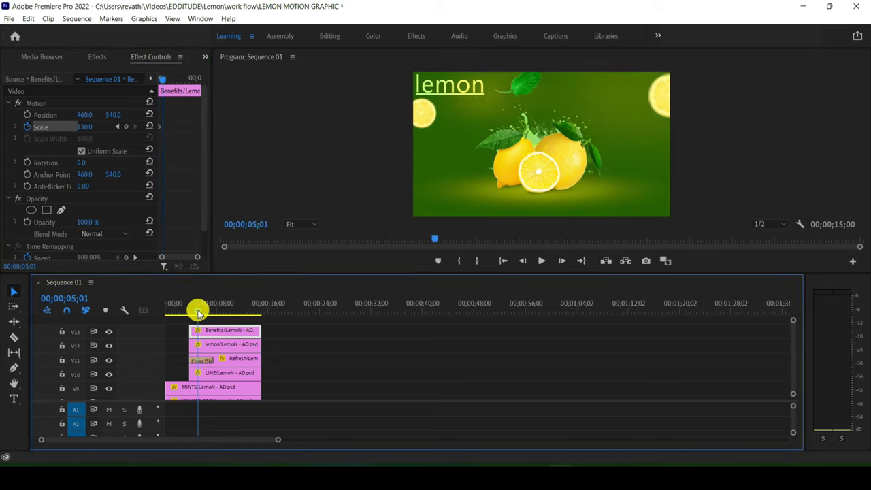
{"action": "left_click", "coordinate": [93, 126]}
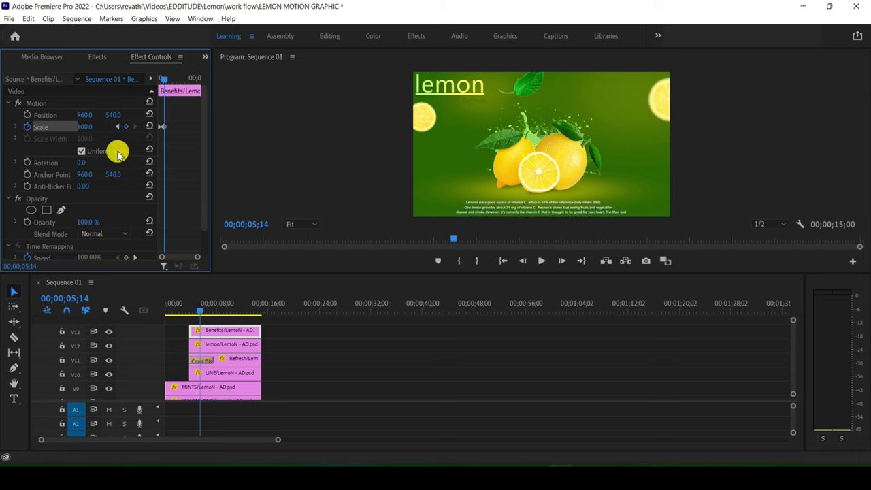
Play back the scale animation, save the project and review it from near the start.
{"action": "left_click", "coordinate": [467, 386]}
{"action": "key", "text": "space"}
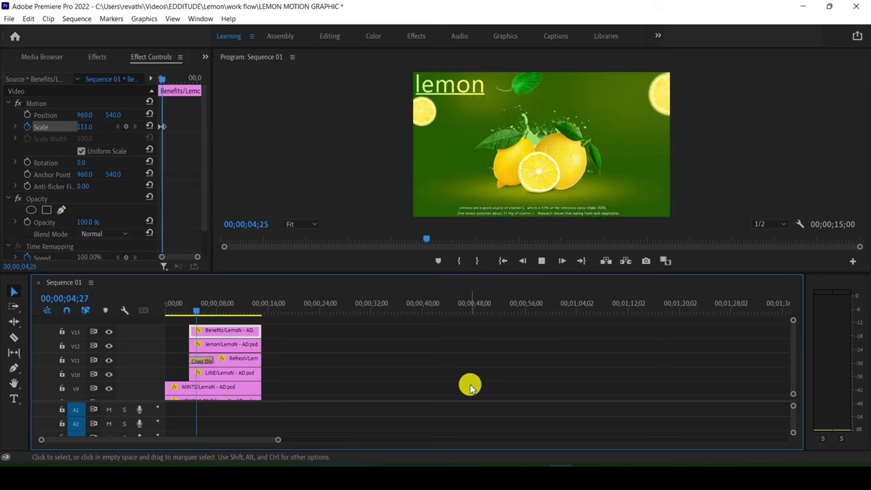
{"action": "key", "text": "ctrl+s"}
{"action": "left_click_drag", "start_coordinate": [209, 311], "coordinate": [168, 312]}
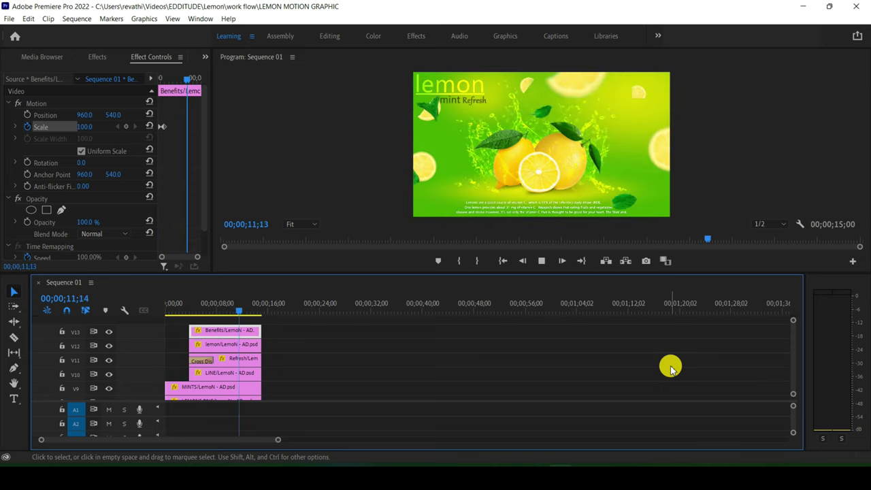
{"action": "key", "text": "space"}
Turn off the Scale animation and delete its keyframes.
{"action": "scroll", "coordinate": [245, 361], "scroll_direction": "down", "scroll_amount": 2}
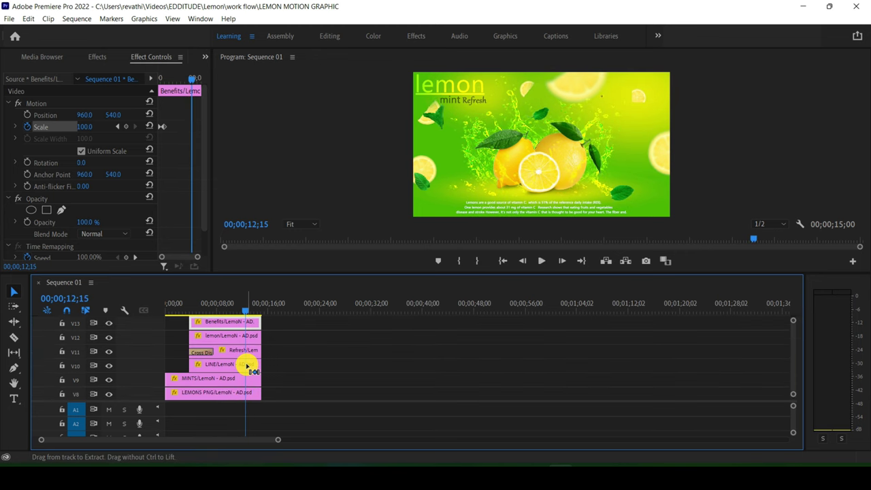
{"action": "left_click", "coordinate": [27, 126]}
{"action": "left_click", "coordinate": [469, 249]}
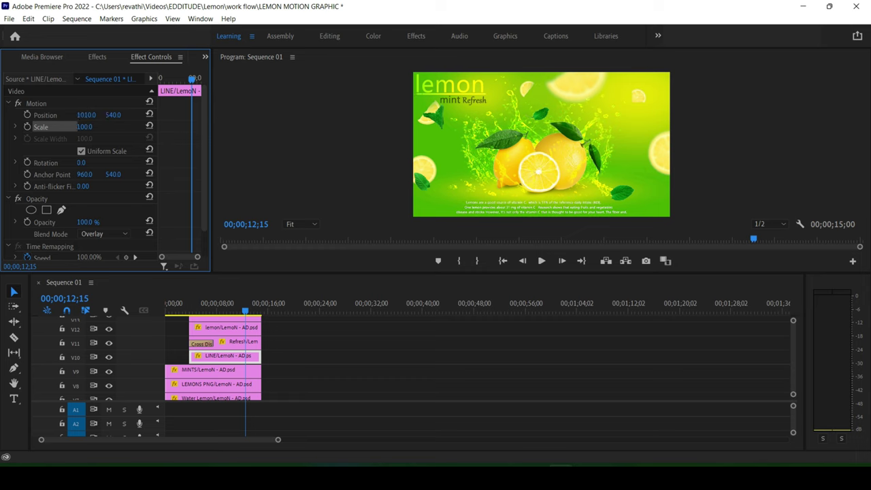
At about 3;29, select the LINE clip and move its Position left so it looks shorter.
{"action": "left_click", "coordinate": [191, 311]}
{"action": "left_click", "coordinate": [80, 115]}
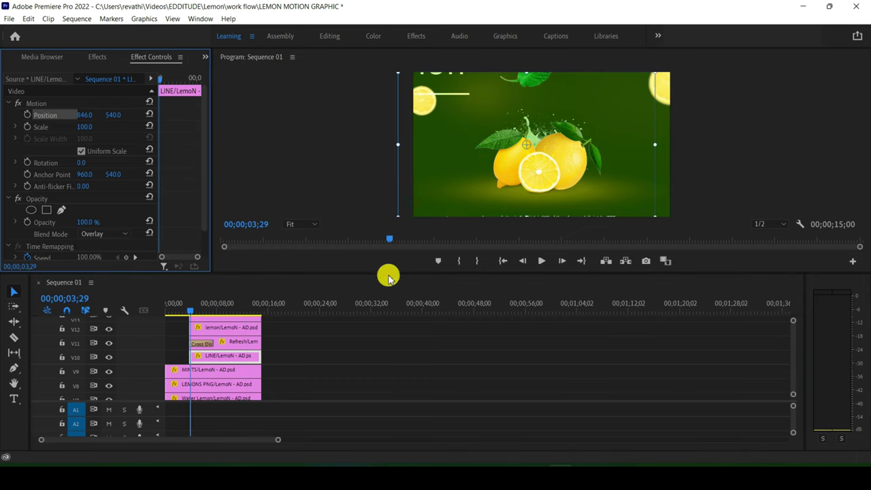
{"action": "scroll", "coordinate": [213, 344], "scroll_direction": "up", "scroll_amount": 1}
{"action": "left_click", "coordinate": [246, 376]}
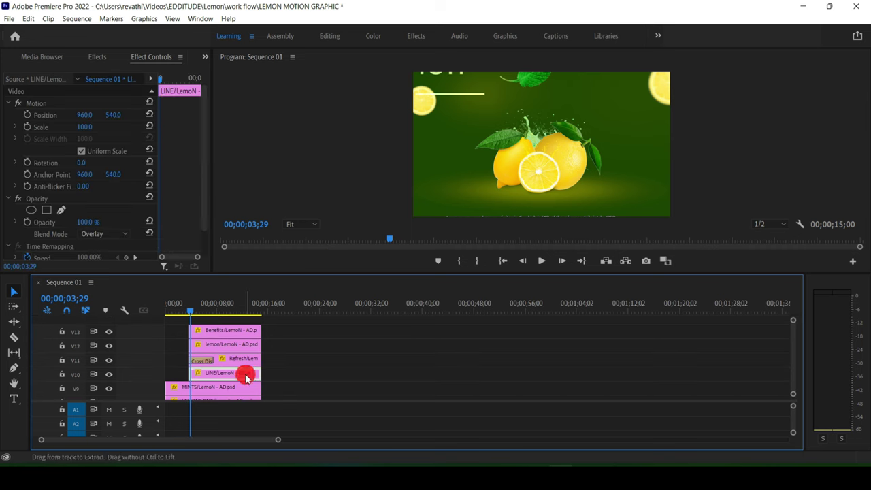
{"action": "left_click_drag", "start_coordinate": [85, 123], "coordinate": [32, 123]}
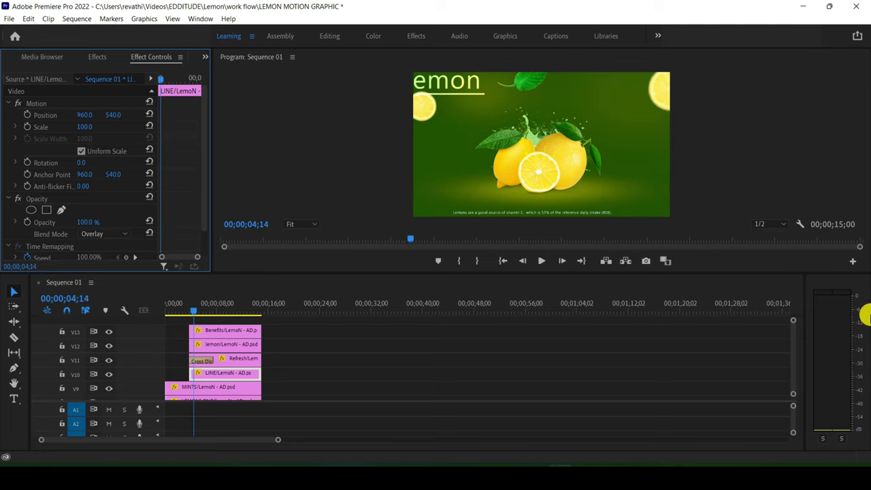
Play the title animation from about 3;29.
{"action": "key", "text": "End"}
{"action": "left_click_drag", "start_coordinate": [169, 317], "coordinate": [207, 331]}
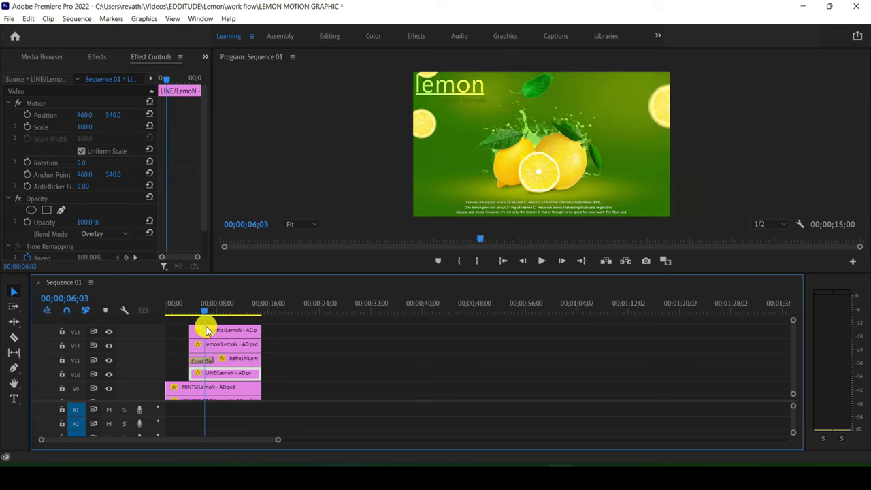
{"action": "left_click_drag", "start_coordinate": [207, 331], "coordinate": [191, 332]}
{"action": "left_click", "coordinate": [530, 365]}
{"action": "key", "text": "space"}
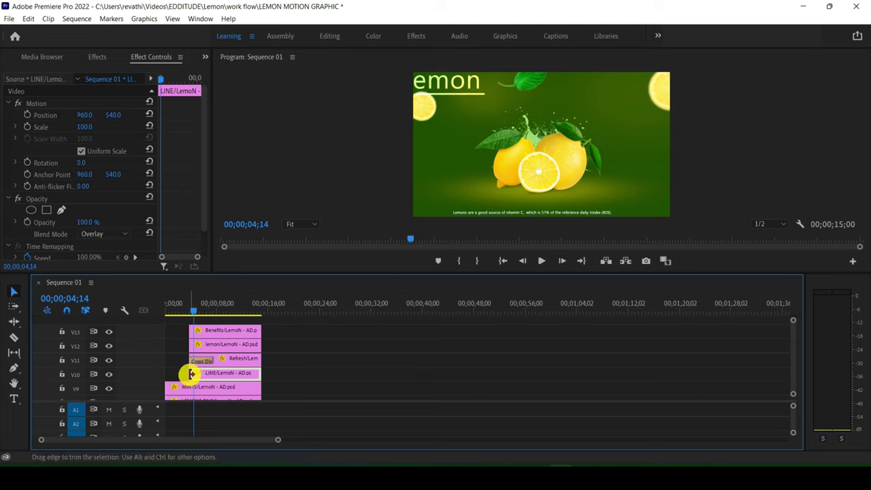
Trim LINE to start slightly later, keyframe its Position through 5;24, and make the keyframes Continuous Bezier.
{"action": "left_click_drag", "start_coordinate": [192, 374], "coordinate": [197, 374]}
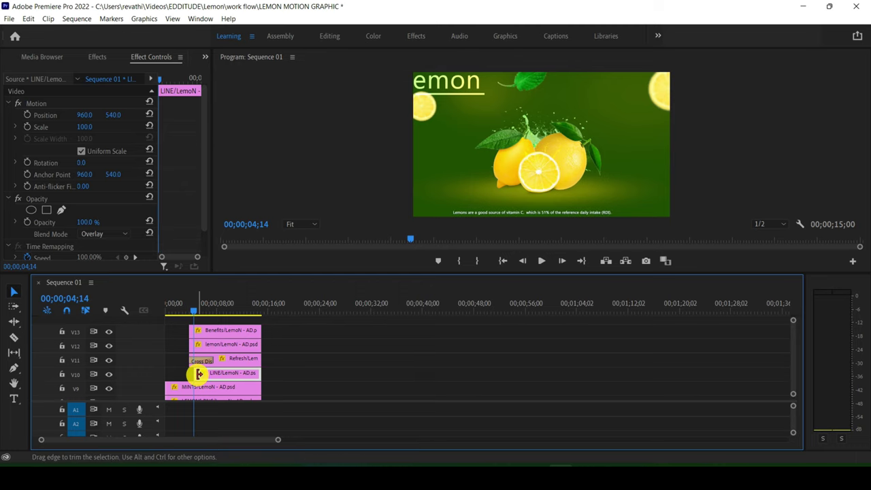
{"action": "left_click", "coordinate": [28, 115]}
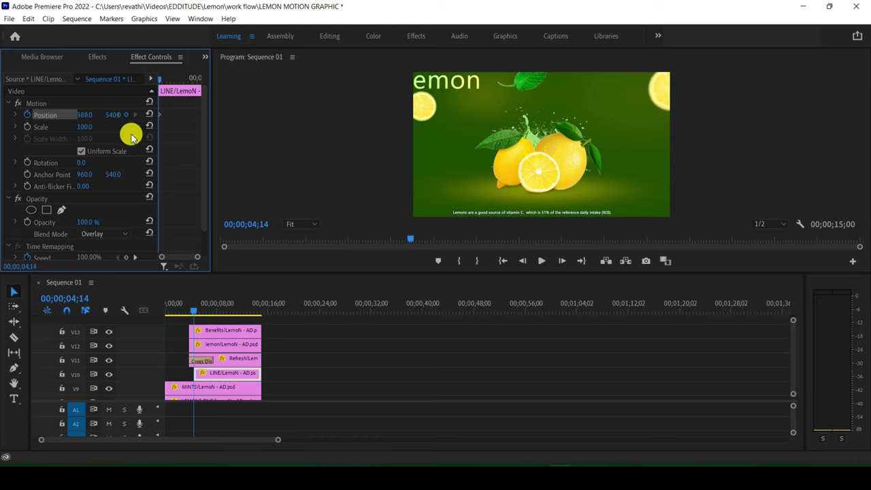
{"action": "key", "text": "space"}
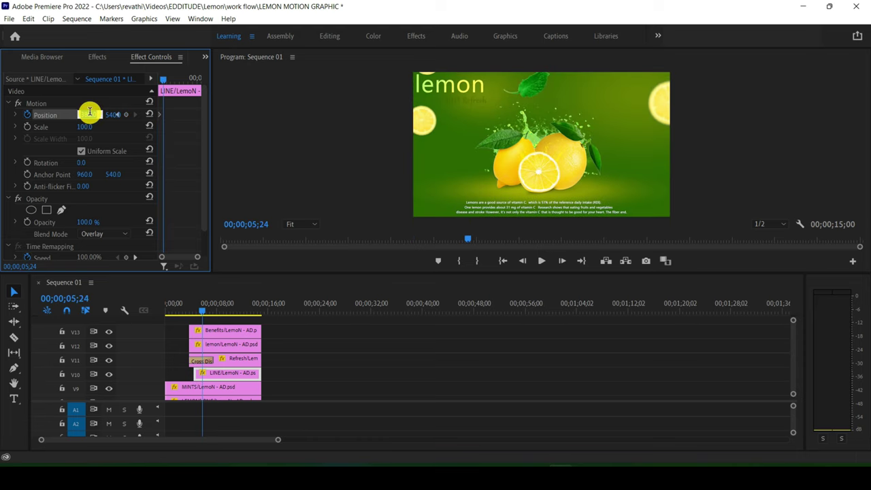
{"action": "right_click", "coordinate": [166, 118]}
{"action": "mouse_move", "coordinate": [225, 206]}
{"action": "left_click", "coordinate": [317, 246]}
Preview the line animation from about 2;25 and save the project.
{"action": "left_click_drag", "start_coordinate": [204, 318], "coordinate": [186, 319]}
{"action": "key", "text": "space"}
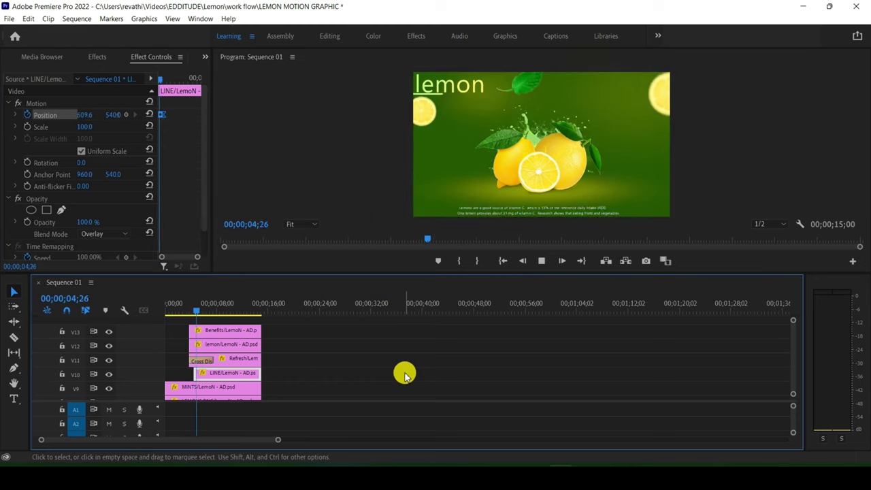
{"action": "key", "text": "ctrl+s"}
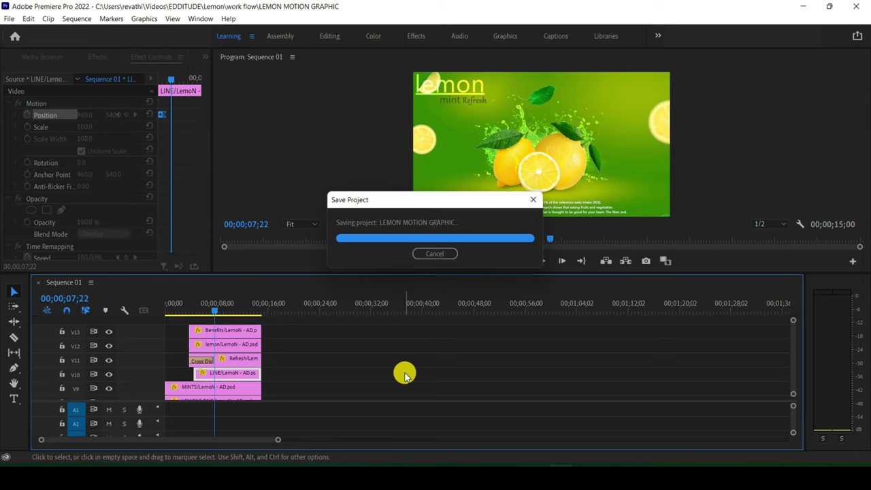
{"action": "left_click_drag", "start_coordinate": [211, 309], "coordinate": [53, 329]}
{"action": "key", "text": "space"}
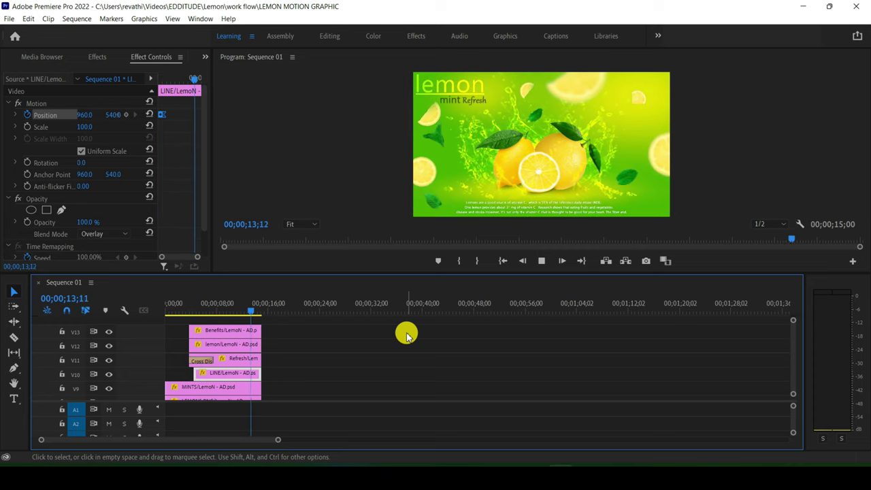
{"action": "key", "text": "ctrl+s"}
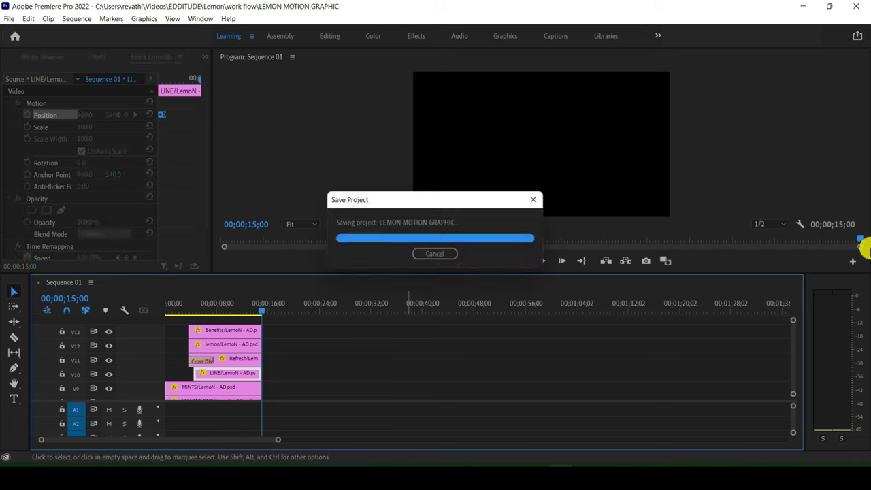
{"action": "scroll", "coordinate": [270, 360], "scroll_direction": "down", "scroll_amount": 2}
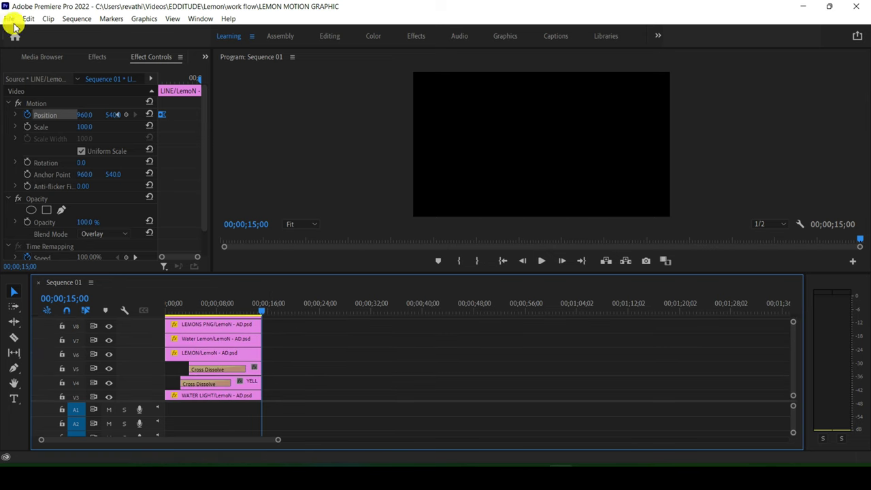
{"action": "left_click", "coordinate": [10, 19]}
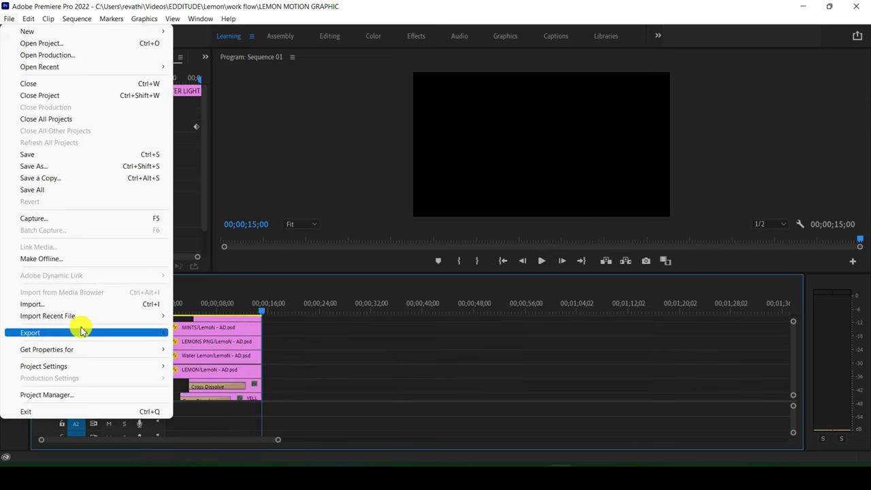
Export the sequence as media in H.264 with the Mobile Device 2160p 4K preset.
{"action": "mouse_move", "coordinate": [81, 332]}
{"action": "left_click", "coordinate": [205, 338]}
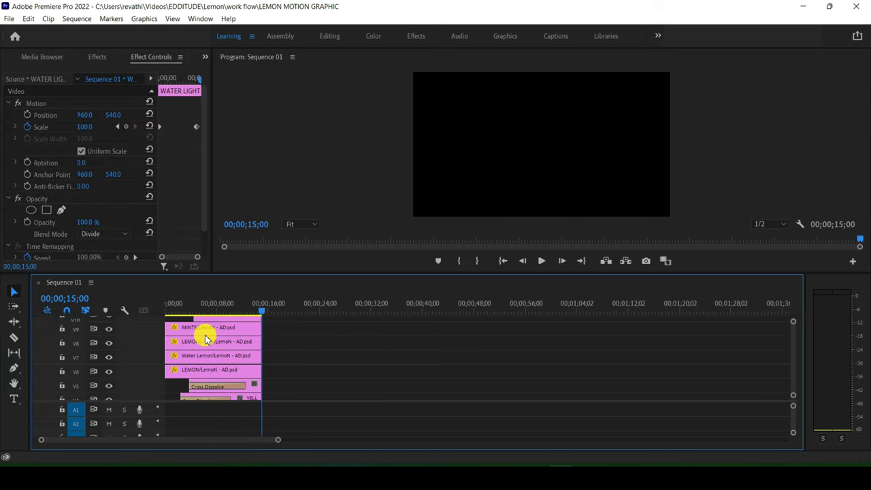
{"action": "left_click", "coordinate": [467, 75]}
{"action": "left_click", "coordinate": [468, 95]}
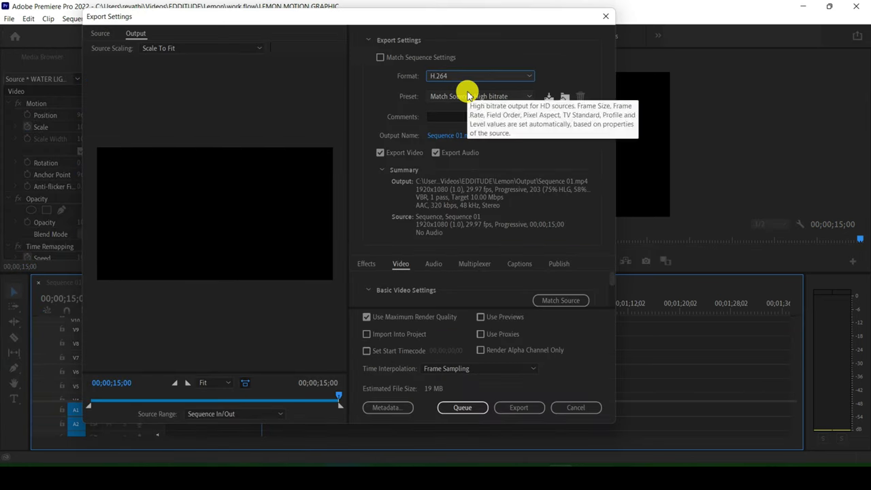
{"action": "left_click", "coordinate": [468, 96]}
{"action": "left_click", "coordinate": [488, 322]}
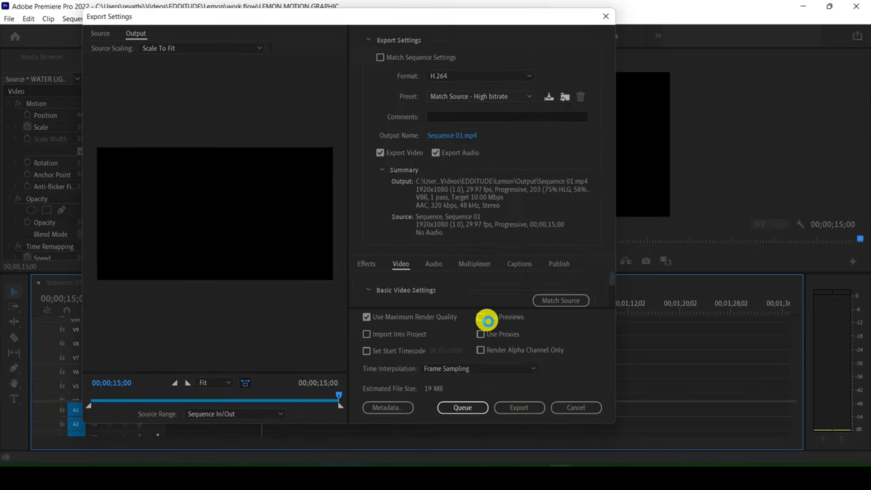
Set the output name to LEMON AD MOTION GRAPHIC.mp4.
{"action": "left_click", "coordinate": [463, 136]}
{"action": "type", "text": "LEMON AD MOTION GRAPHIC"}
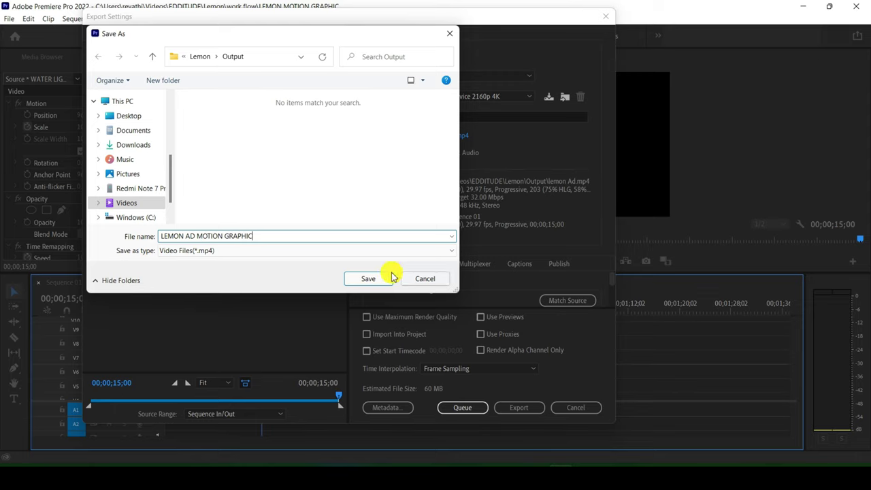
{"action": "left_click", "coordinate": [386, 276]}
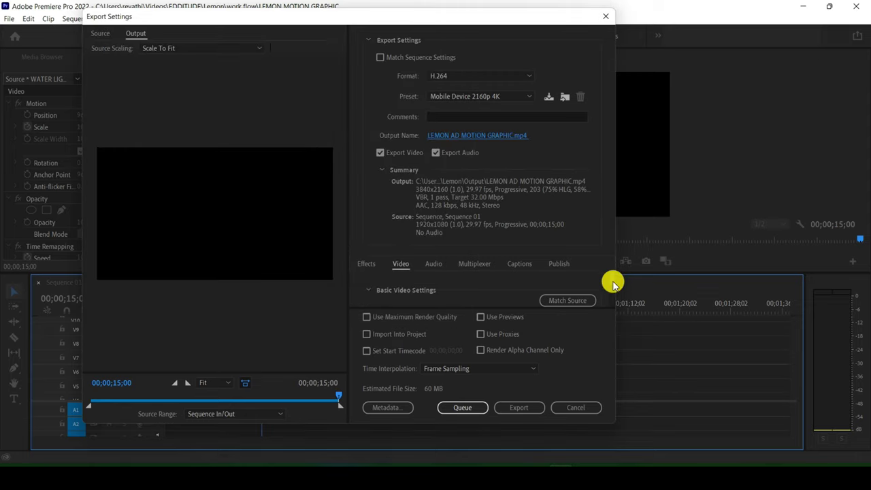
{"action": "scroll", "coordinate": [613, 284], "scroll_direction": "down", "scroll_amount": 2}
{"action": "scroll", "coordinate": [613, 284], "scroll_direction": "down", "scroll_amount": 2}
{"action": "scroll", "coordinate": [613, 284], "scroll_direction": "down", "scroll_amount": 2}
{"action": "scroll", "coordinate": [613, 284], "scroll_direction": "down", "scroll_amount": 2}
Use Software Encoding and Maximum Render Quality, export, and replace the existing file.
{"action": "left_click", "coordinate": [579, 292]}
{"action": "left_click", "coordinate": [508, 316]}
{"action": "scroll", "coordinate": [371, 307], "scroll_direction": "up", "scroll_amount": 5}
{"action": "left_click", "coordinate": [367, 317]}
{"action": "left_click", "coordinate": [524, 410]}
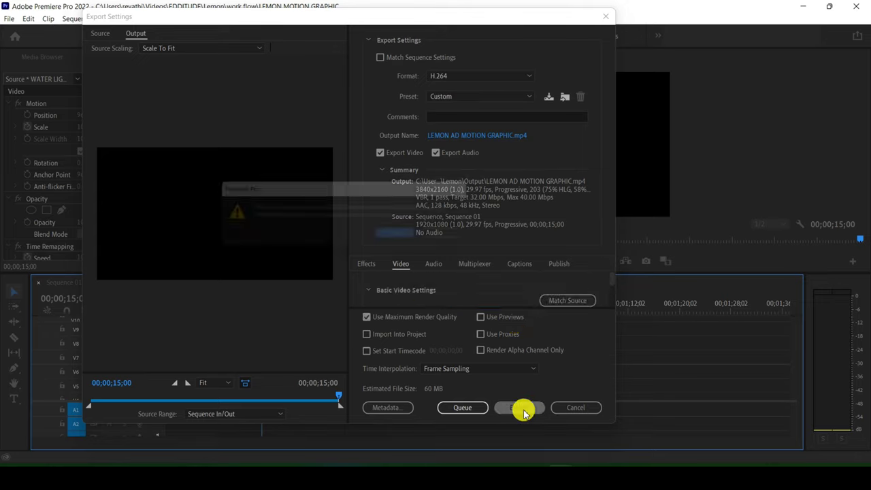
{"action": "left_click", "coordinate": [405, 237]}
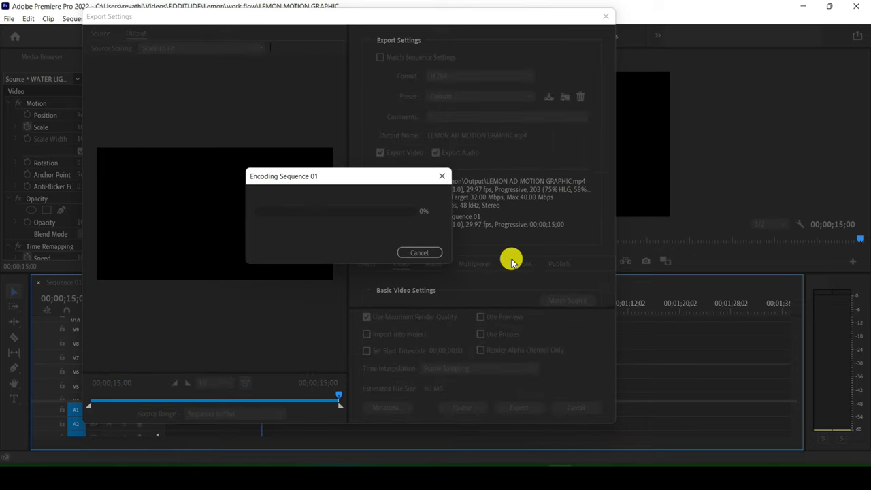